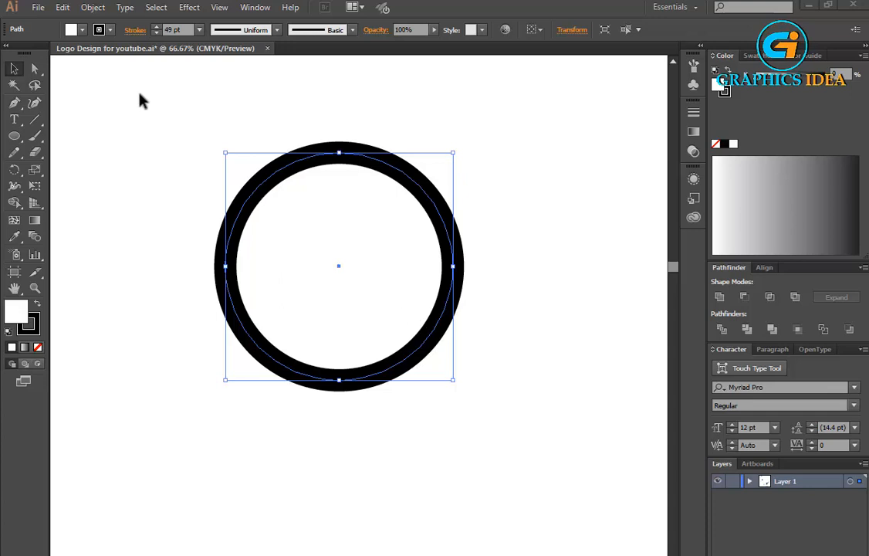
Remove the circle's fill and expand its thick black stroke into a ring shape.
{"action": "left_click", "coordinate": [73, 29]}
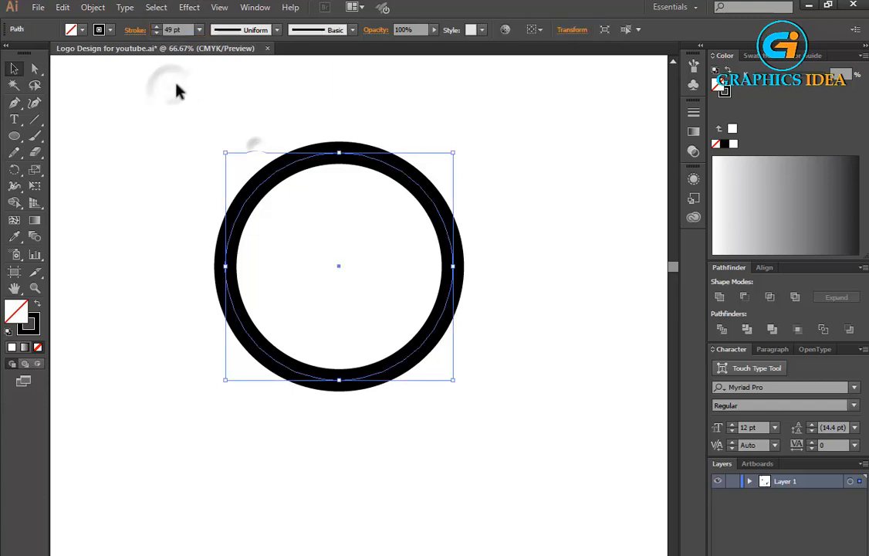
{"action": "scroll", "coordinate": [176, 29], "scroll_direction": "up", "scroll_amount": 1}
{"action": "left_click", "coordinate": [93, 7]}
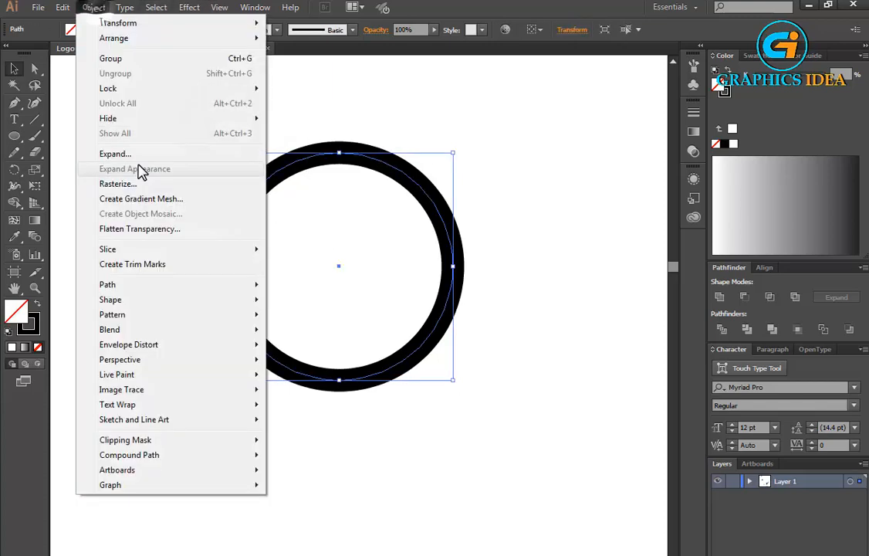
{"action": "left_click", "coordinate": [114, 154]}
{"action": "left_click", "coordinate": [409, 407]}
{"action": "key", "text": "ctrl+plus"}
{"action": "key", "text": "ctrl+plus"}
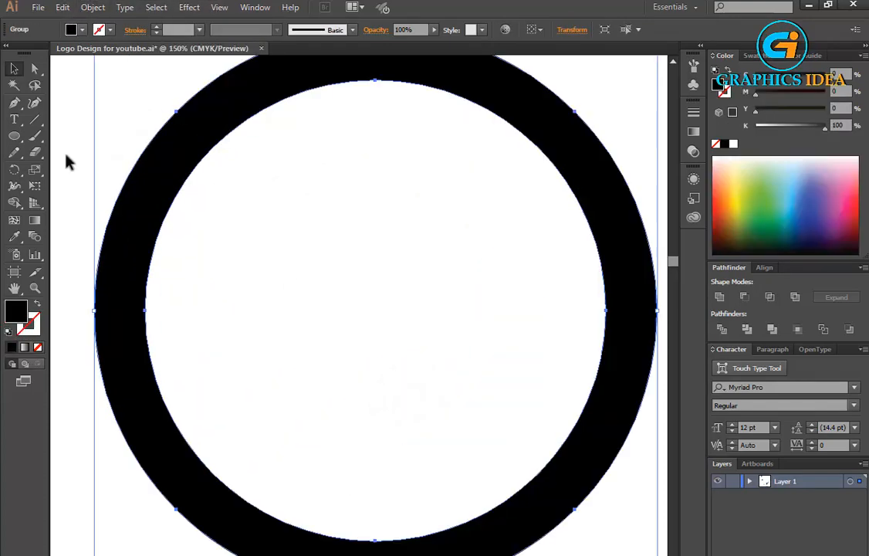
{"action": "left_click", "coordinate": [82, 29]}
{"action": "left_click", "coordinate": [11, 52]}
{"action": "scroll", "coordinate": [204, 231], "scroll_direction": "down", "scroll_amount": 1}
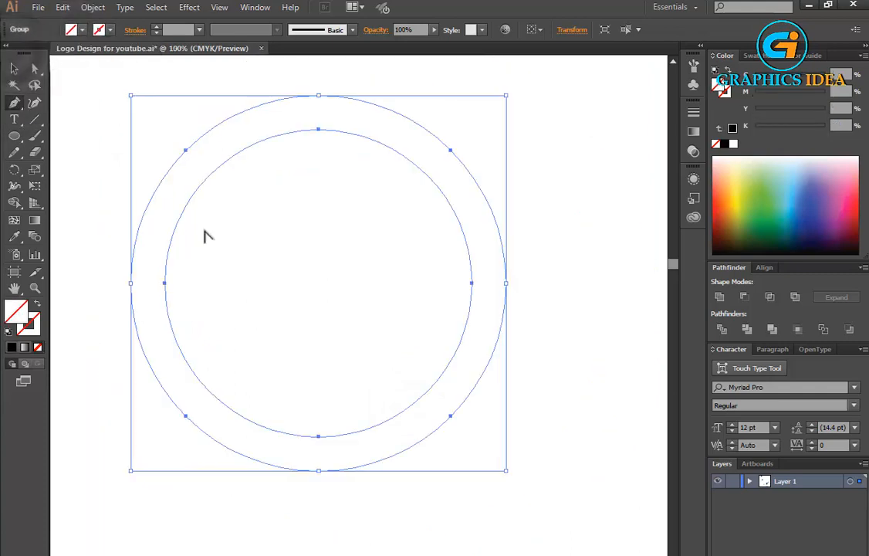
{"action": "key", "text": "ctrl+z"}
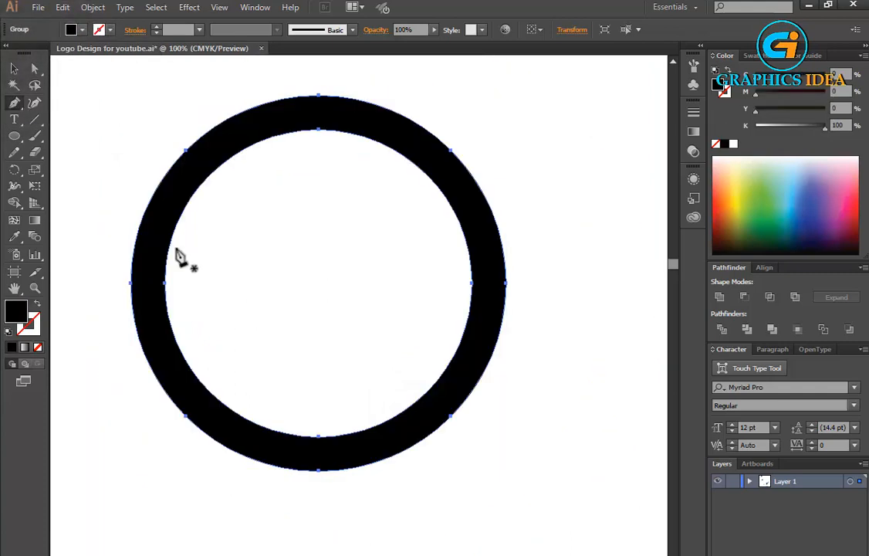
Draw the two outer curves of a tapered, unfilled blade inside the ring with the Pen tool, ending below its lower-left edge.
{"action": "left_click", "coordinate": [142, 364]}
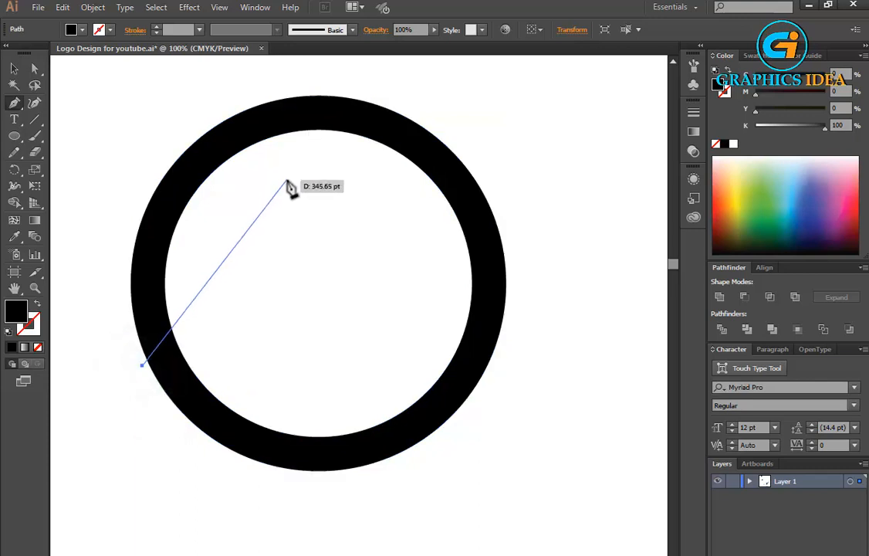
{"action": "left_click_drag", "start_coordinate": [287, 202], "coordinate": [323, 99]}
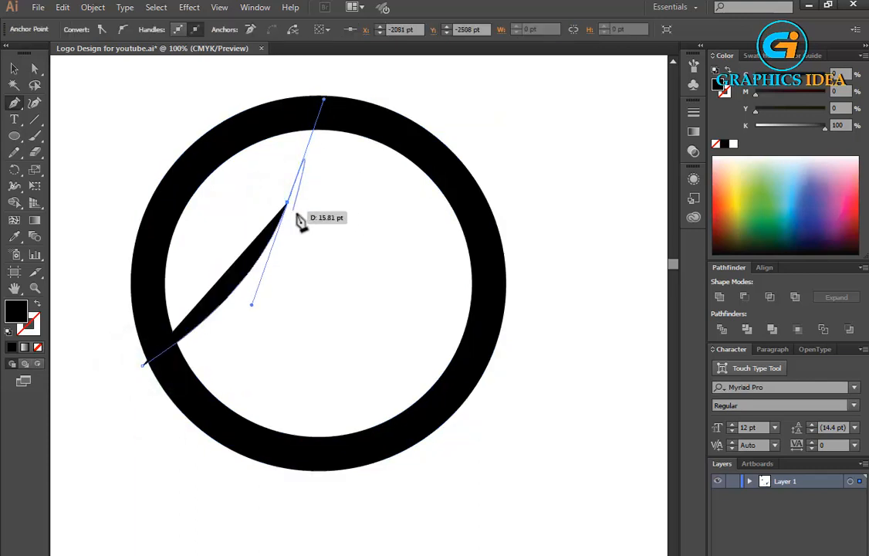
{"action": "left_click", "coordinate": [37, 346]}
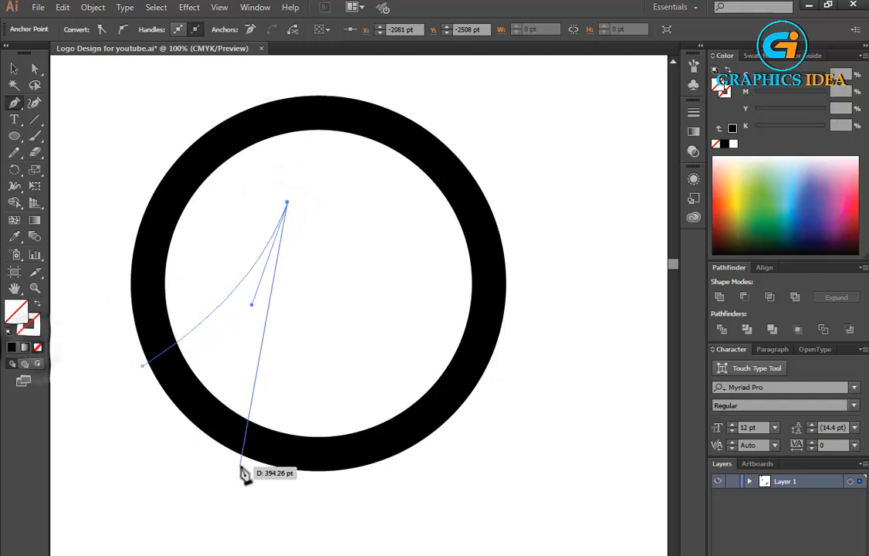
{"action": "scroll", "coordinate": [237, 361], "scroll_direction": "down", "scroll_amount": 2}
{"action": "left_click_drag", "start_coordinate": [236, 398], "coordinate": [154, 554]}
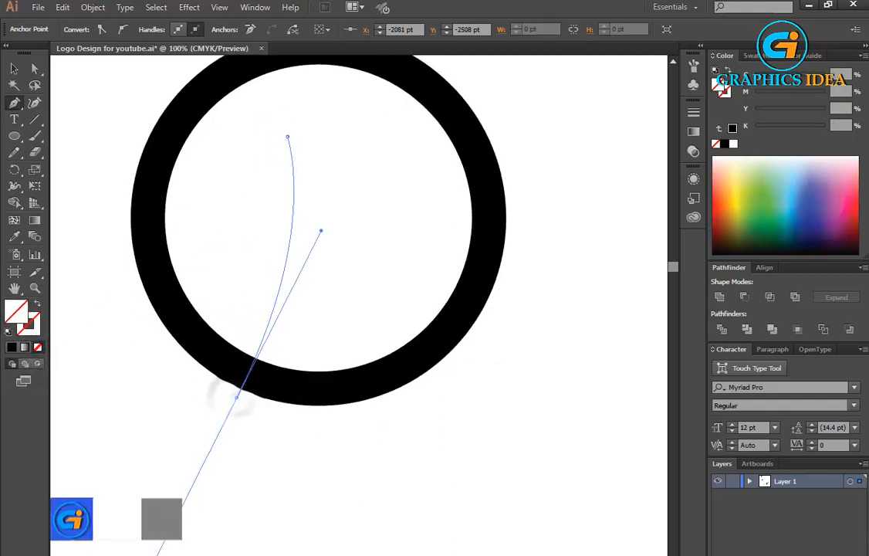
Draw the blade's inner notch with curved edges and close the path across the lower-left of the ring.
{"action": "left_click_drag", "start_coordinate": [235, 398], "coordinate": [178, 376]}
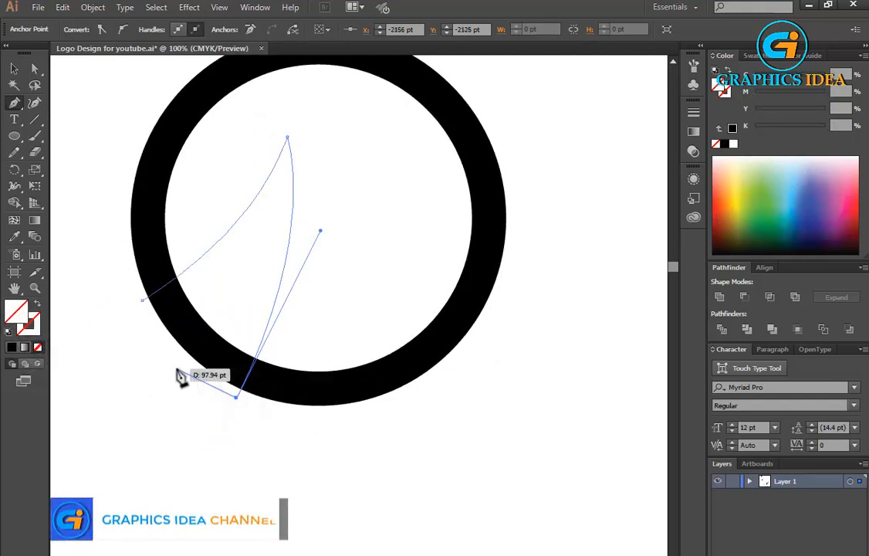
{"action": "left_click", "coordinate": [197, 374]}
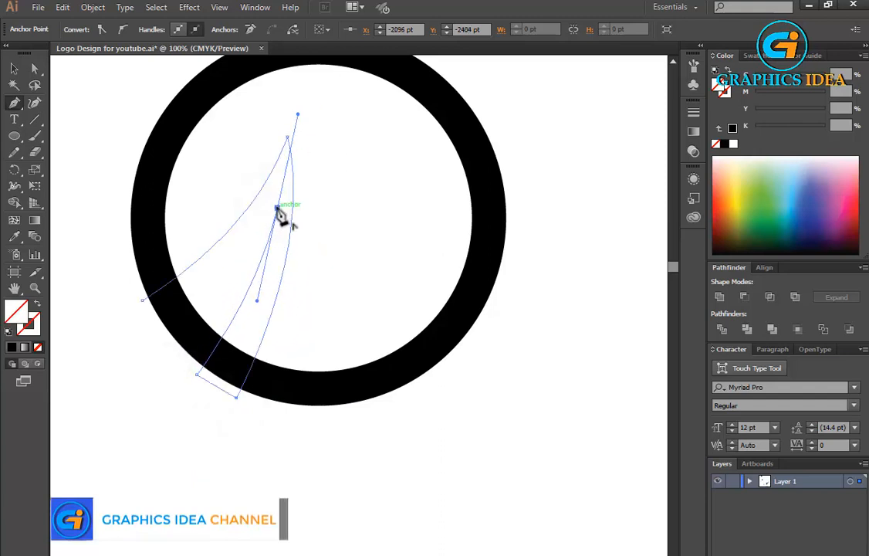
{"action": "mouse_move", "coordinate": [277, 210]}
{"action": "left_mouse_down"}
{"action": "mouse_move", "coordinate": [161, 311]}
{"action": "mouse_move", "coordinate": [158, 336]}
{"action": "mouse_move", "coordinate": [120, 345]}
{"action": "mouse_move", "coordinate": [99, 367]}
{"action": "left_mouse_up"}
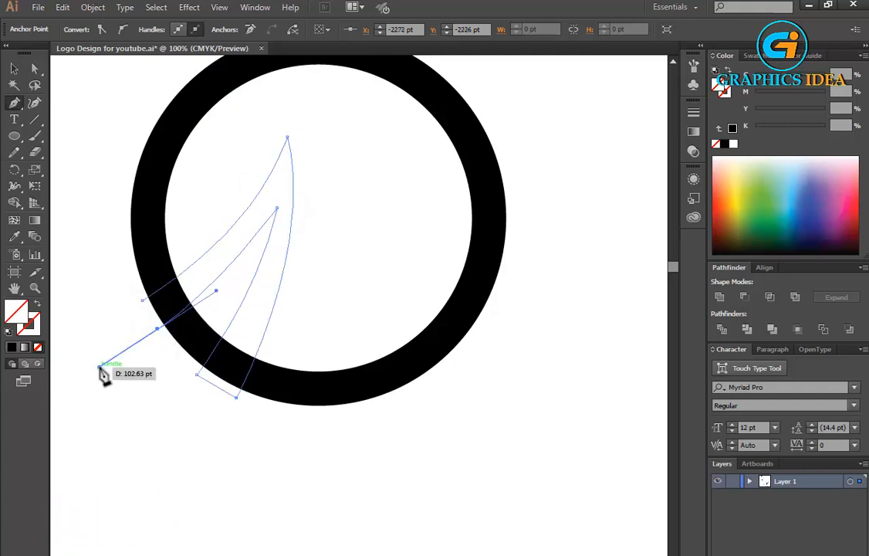
{"action": "left_click", "coordinate": [157, 329]}
{"action": "left_click", "coordinate": [142, 300]}
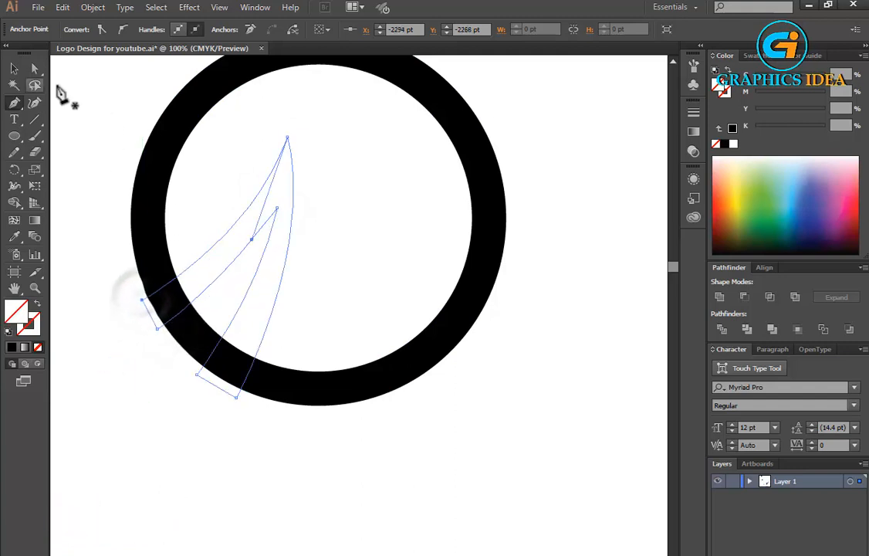
Shift the two end anchors of the blade's lower prong slightly up and left along the ring.
{"action": "left_click", "coordinate": [34, 69]}
{"action": "left_click_drag", "start_coordinate": [189, 369], "coordinate": [203, 383]}
{"action": "left_click", "coordinate": [222, 390]}
{"action": "left_click", "coordinate": [236, 398]}
{"action": "key", "text": "ctrl+z"}
{"action": "left_click_drag", "start_coordinate": [220, 395], "coordinate": [196, 379]}
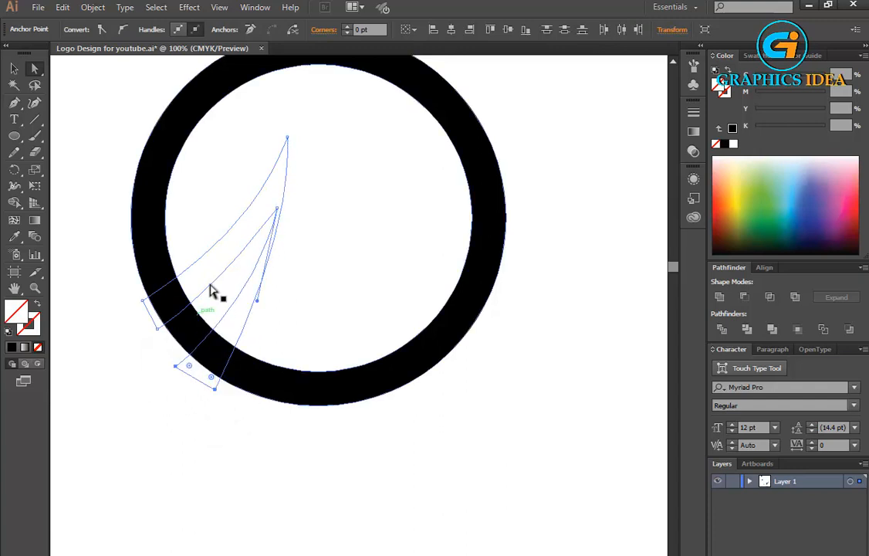
Reposition the notch tip and adjust the curve handles of the blade's outer and inner edges.
{"action": "left_click_drag", "start_coordinate": [277, 208], "coordinate": [265, 202]}
{"action": "left_click_drag", "start_coordinate": [249, 294], "coordinate": [239, 353]}
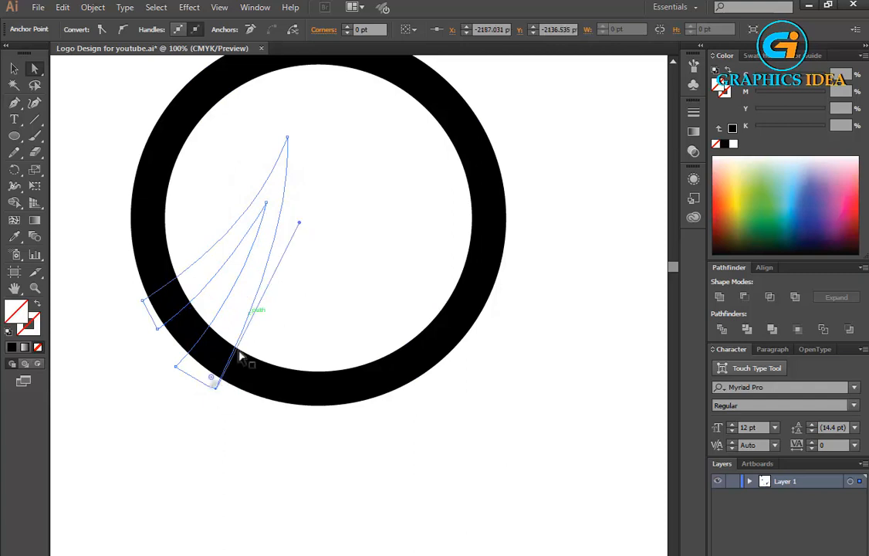
{"action": "left_click_drag", "start_coordinate": [298, 223], "coordinate": [311, 236]}
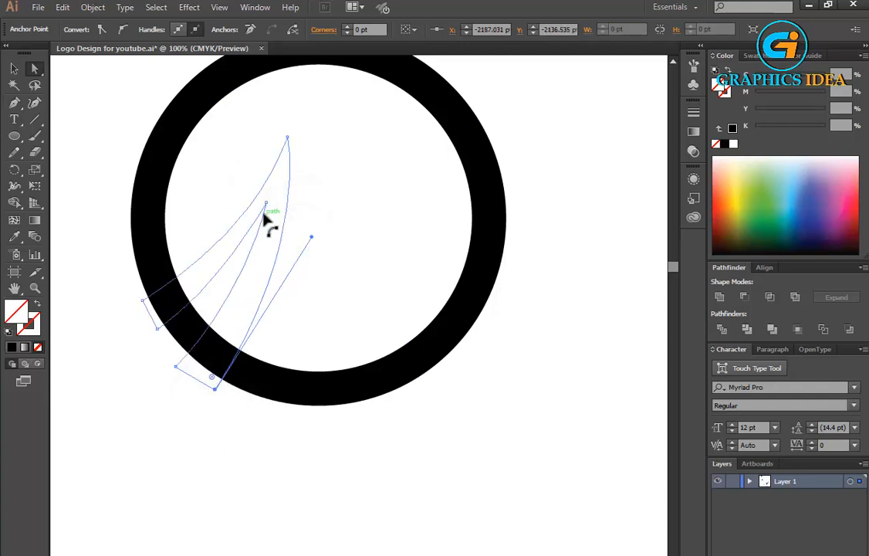
{"action": "left_click_drag", "start_coordinate": [265, 203], "coordinate": [271, 204]}
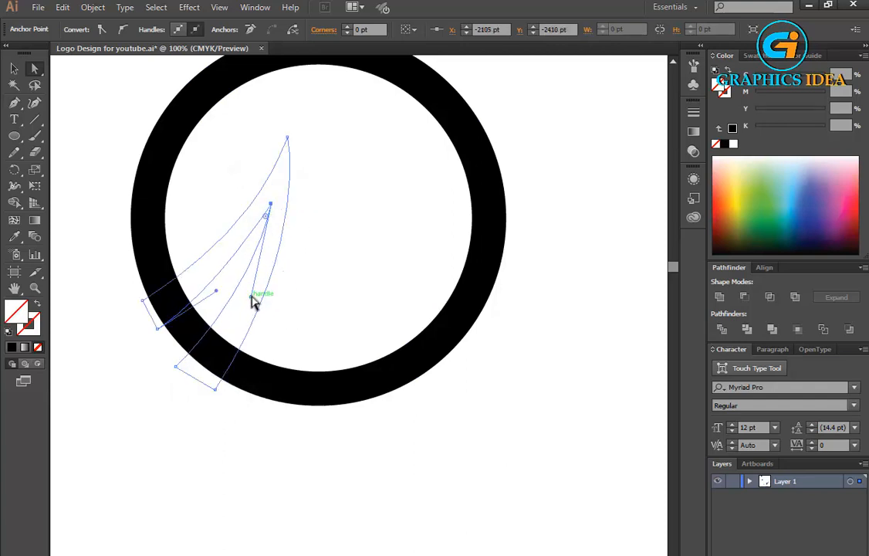
{"action": "left_click_drag", "start_coordinate": [218, 291], "coordinate": [236, 289]}
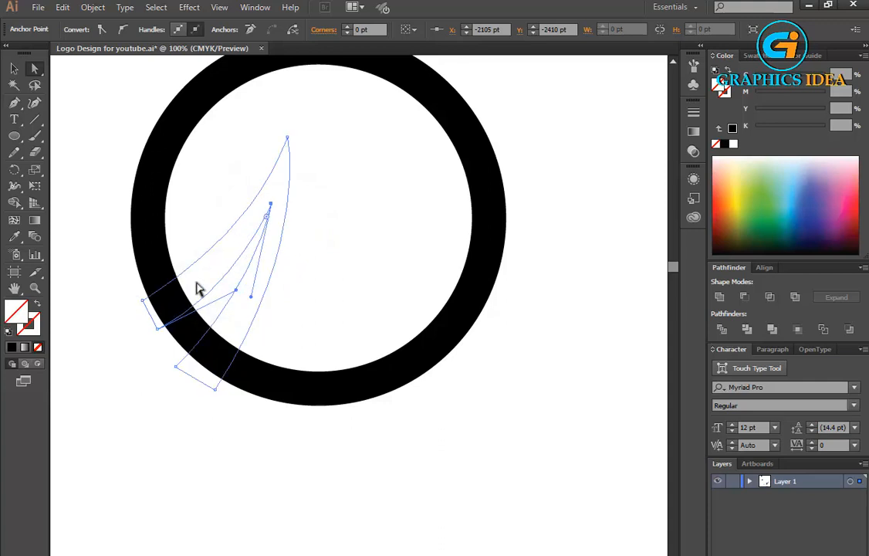
{"action": "left_click", "coordinate": [230, 227]}
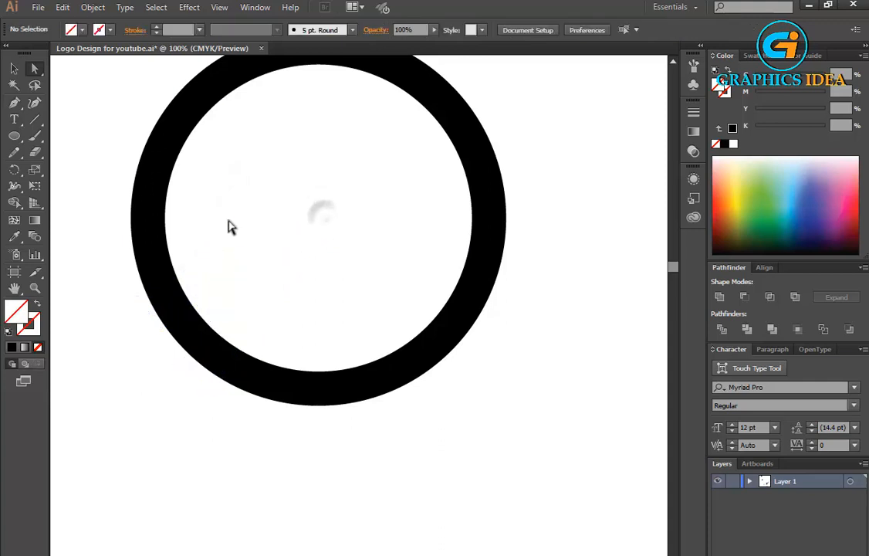
Select the whole blade path and fill it with black.
{"action": "left_click", "coordinate": [14, 68]}
{"action": "left_click", "coordinate": [291, 249]}
{"action": "left_click", "coordinate": [73, 30]}
{"action": "left_click", "coordinate": [36, 53]}
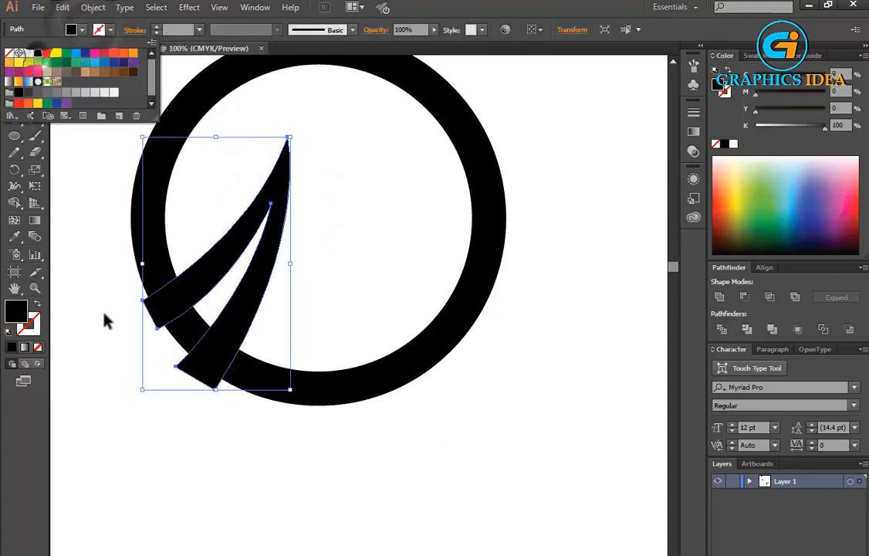
{"action": "left_click", "coordinate": [196, 477]}
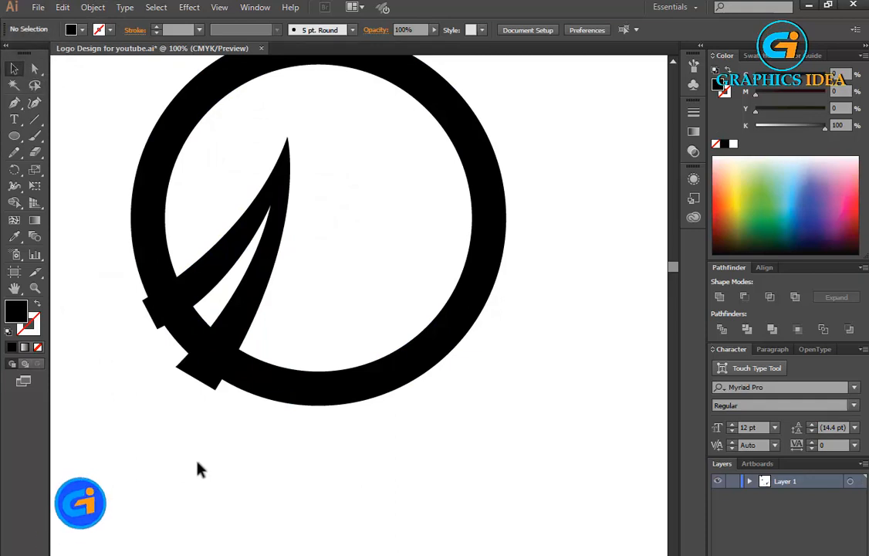
Widen both prongs of the blade by moving their end anchors, narrowing the gap between them.
{"action": "scroll", "coordinate": [287, 224], "scroll_direction": "up", "scroll_amount": 1}
{"action": "left_click_drag", "start_coordinate": [284, 334], "coordinate": [352, 284]}
{"action": "left_click_drag", "start_coordinate": [165, 366], "coordinate": [199, 406]}
{"action": "left_click", "coordinate": [34, 68]}
{"action": "left_click_drag", "start_coordinate": [189, 388], "coordinate": [169, 344]}
{"action": "left_click", "coordinate": [154, 403]}
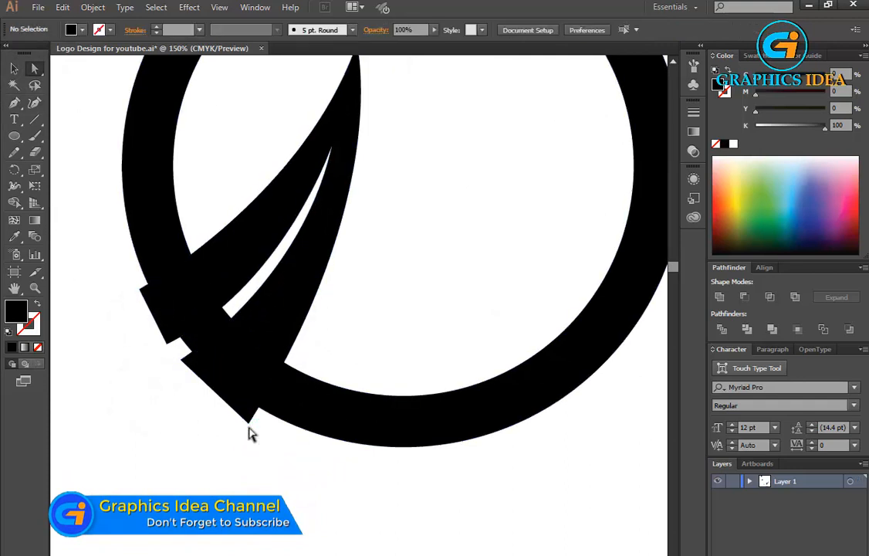
Try a fuller outer curve on the blade's lower prong, and undo the last reshaping edits.
{"action": "left_click_drag", "start_coordinate": [247, 422], "coordinate": [409, 217]}
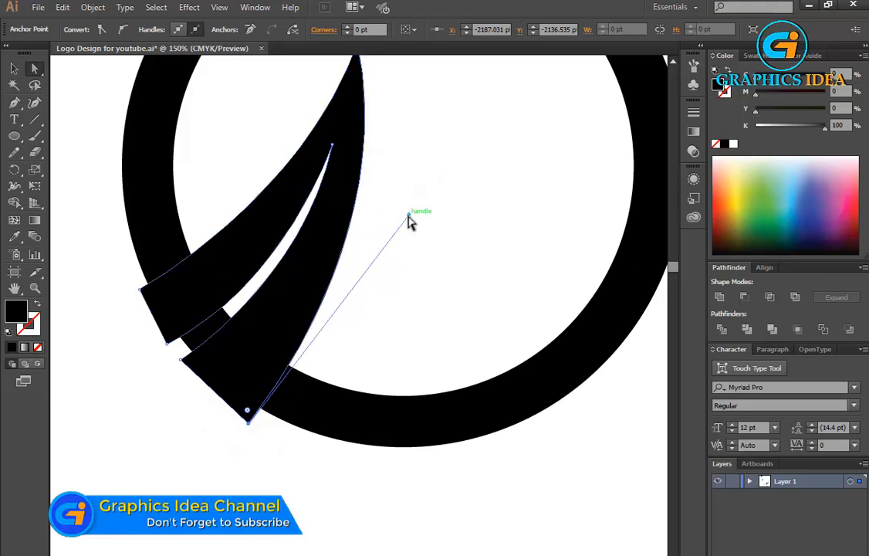
{"action": "key", "text": "ctrl+shift+a"}
{"action": "left_click", "coordinate": [14, 103]}
{"action": "scroll", "coordinate": [235, 292], "scroll_direction": "down", "scroll_amount": 1}
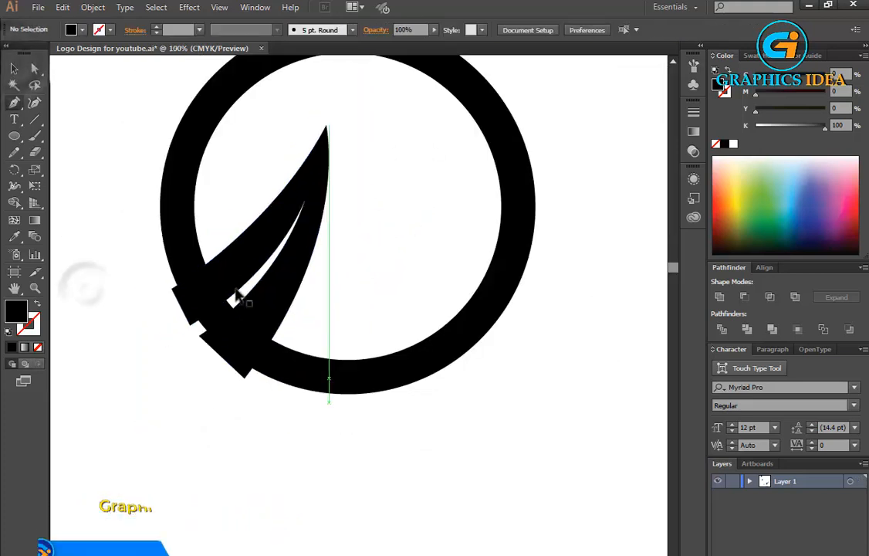
{"action": "left_click", "coordinate": [32, 71]}
{"action": "key", "text": "ctrl+z"}
{"action": "key", "text": "ctrl+z"}
{"action": "key", "text": "ctrl+z"}
{"action": "key", "text": "ctrl+z"}
{"action": "key", "text": "ctrl+z"}
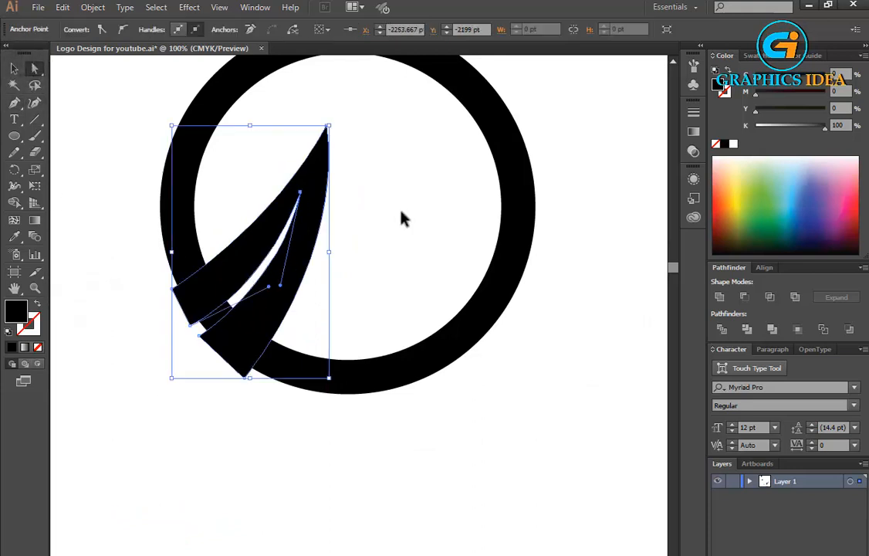
Make a reflected copy of the blade across the vertical axis and place it on the ring's right side.
{"action": "left_click", "coordinate": [369, 213]}
{"action": "left_click", "coordinate": [14, 67]}
{"action": "left_click_drag", "start_coordinate": [287, 161], "coordinate": [308, 183]}
{"action": "right_click", "coordinate": [306, 182]}
{"action": "mouse_move", "coordinate": [442, 360]}
{"action": "left_click", "coordinate": [504, 408]}
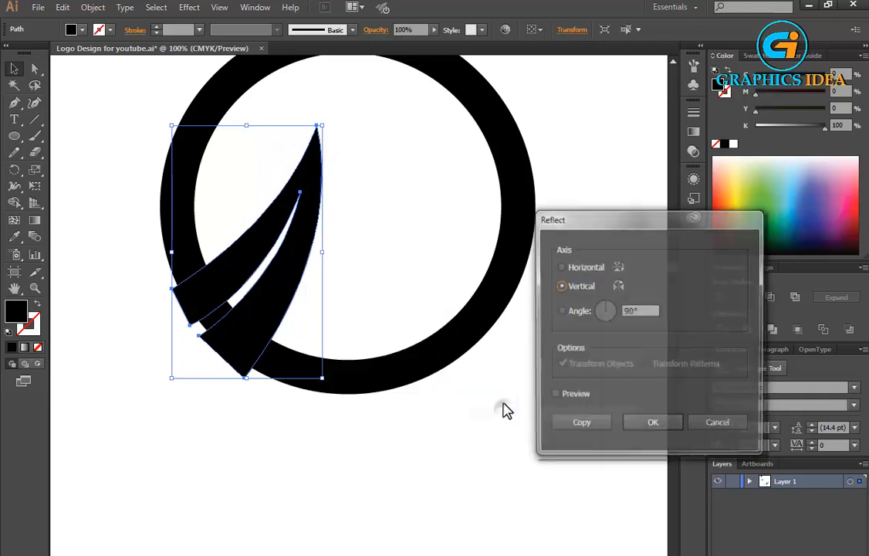
{"action": "left_click", "coordinate": [567, 396]}
{"action": "left_click", "coordinate": [579, 425]}
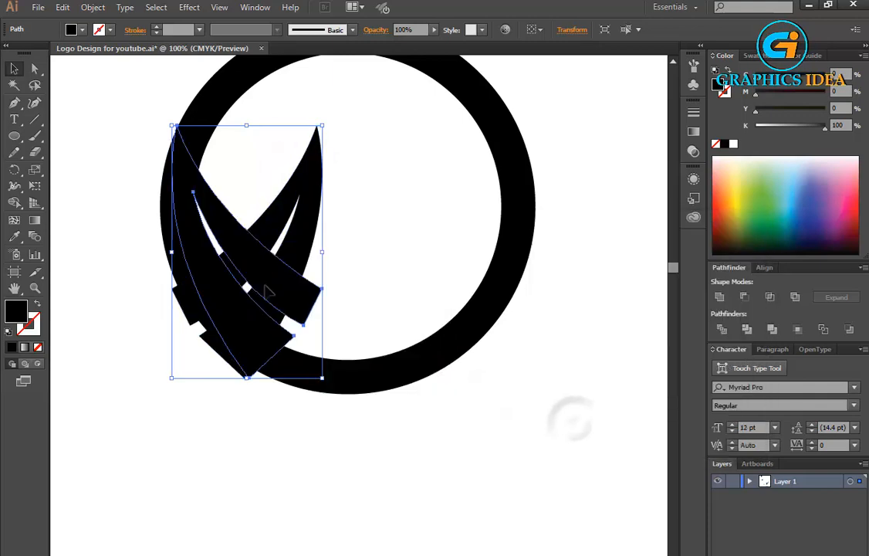
{"action": "left_click_drag", "start_coordinate": [284, 297], "coordinate": [484, 297]}
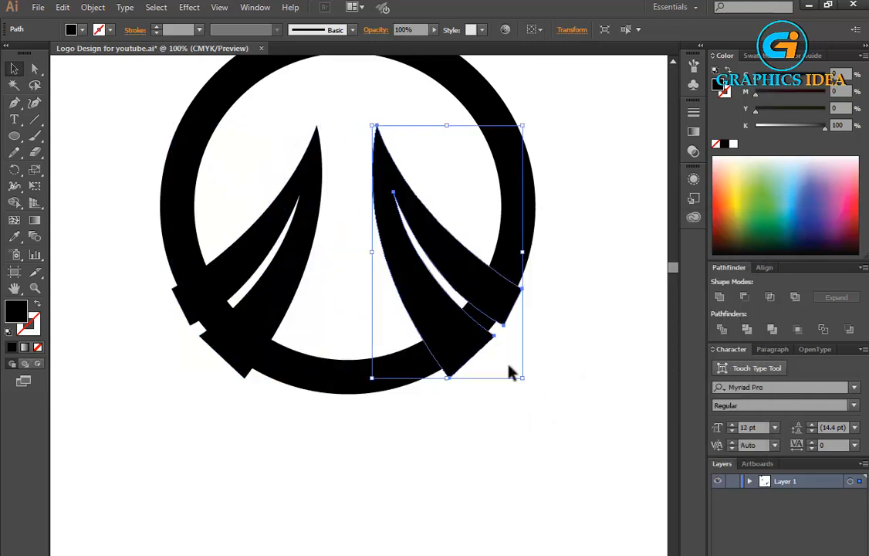
{"action": "left_click", "coordinate": [522, 403]}
Draw a tall black spike with curved sides between the two blades using the Pen tool, extending its base below the ring.
{"action": "scroll", "coordinate": [397, 415], "scroll_direction": "up", "scroll_amount": 2}
{"action": "key", "text": "p"}
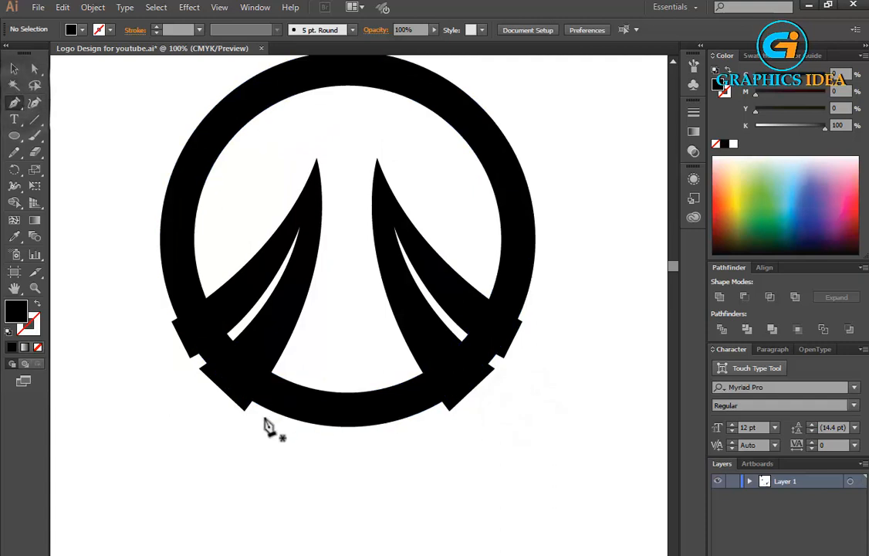
{"action": "left_click_drag", "start_coordinate": [265, 409], "coordinate": [336, 116]}
{"action": "left_click_drag", "start_coordinate": [340, 270], "coordinate": [499, 555]}
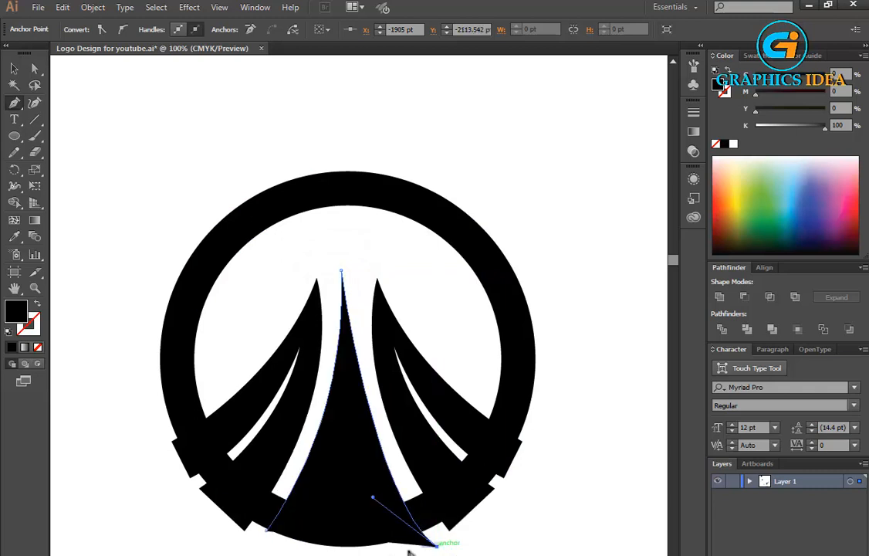
{"action": "left_click", "coordinate": [247, 541]}
{"action": "left_click", "coordinate": [14, 70]}
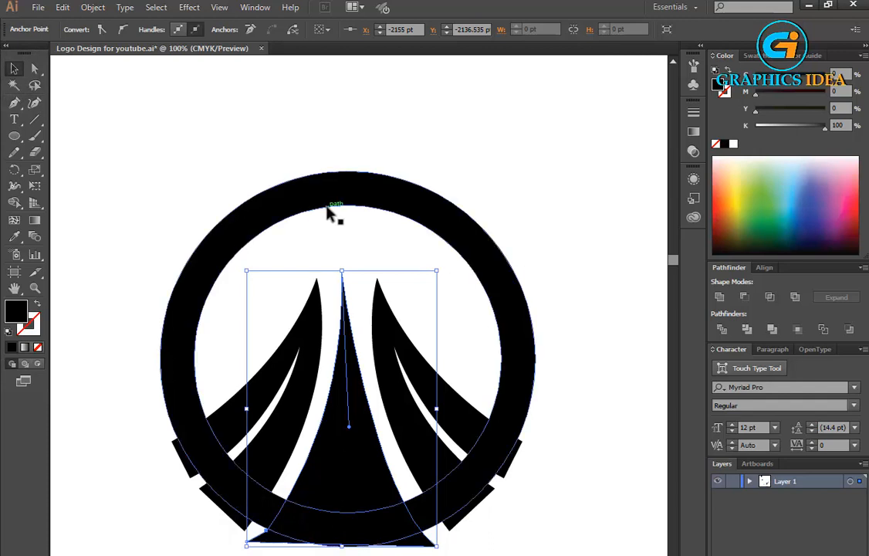
Raise the tips of the central spike and both side blades, bringing the blades closer to the spike.
{"action": "left_click_drag", "start_coordinate": [341, 271], "coordinate": [341, 244]}
{"action": "left_click", "coordinate": [374, 238]}
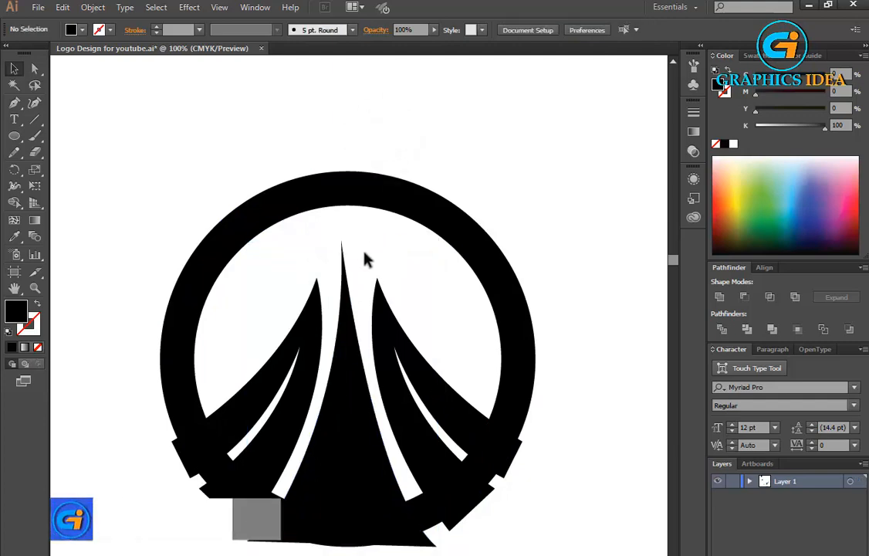
{"action": "left_click", "coordinate": [385, 293]}
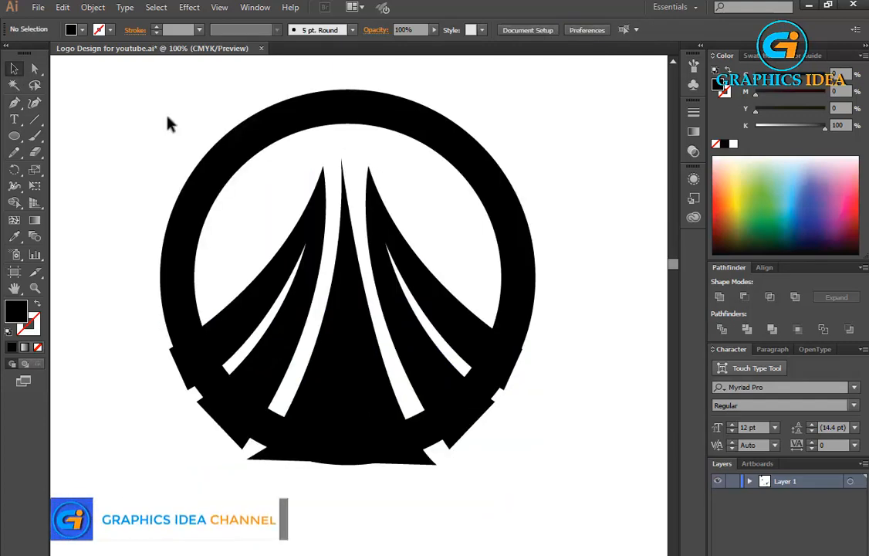
Divide the ring, blades and spike with Pathfinder and ungroup the resulting pieces.
{"action": "left_click_drag", "start_coordinate": [169, 122], "coordinate": [703, 384]}
{"action": "left_click", "coordinate": [720, 329]}
{"action": "right_click", "coordinate": [501, 346]}
{"action": "left_click", "coordinate": [532, 424]}
{"action": "left_click", "coordinate": [569, 405]}
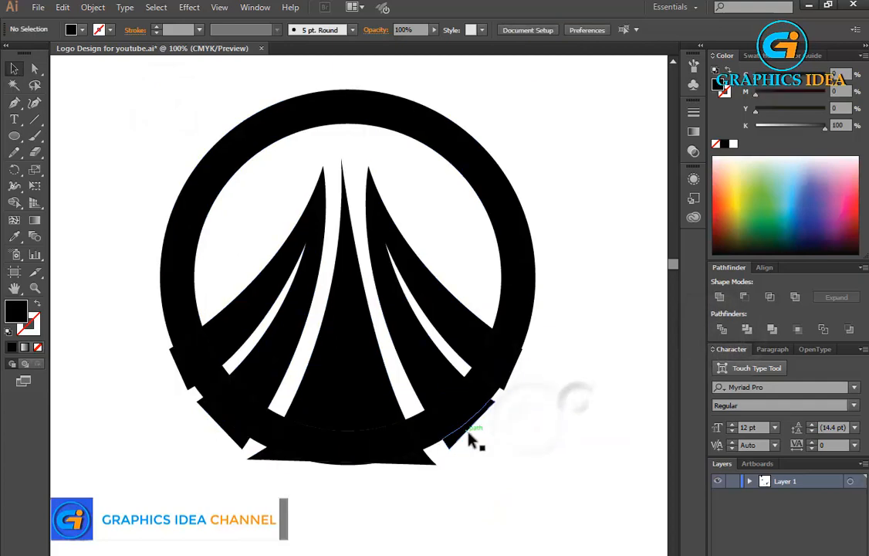
Delete the blade and spike pieces projecting beyond the ring, and the ring segments crossing the white gaps.
{"action": "left_click", "coordinate": [469, 434]}
{"action": "key", "text": "Delete"}
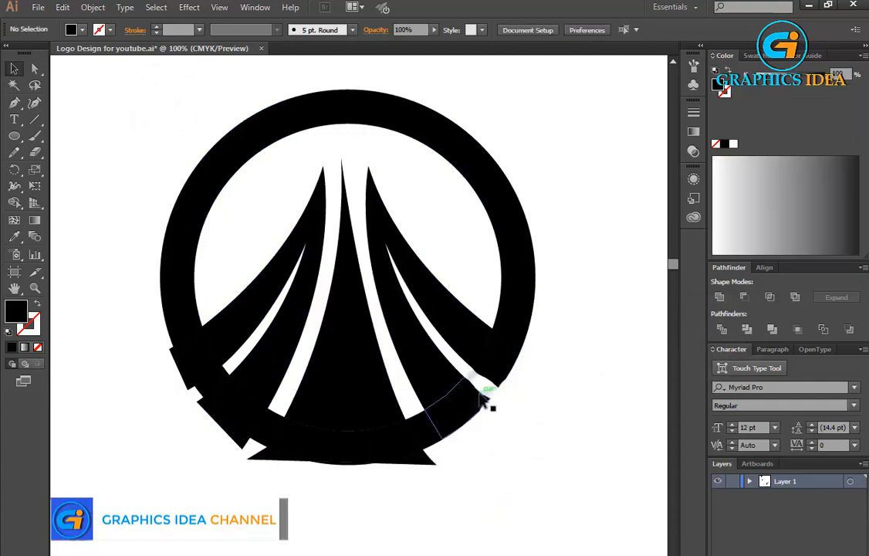
{"action": "left_click", "coordinate": [431, 440]}
{"action": "key", "text": "Delete"}
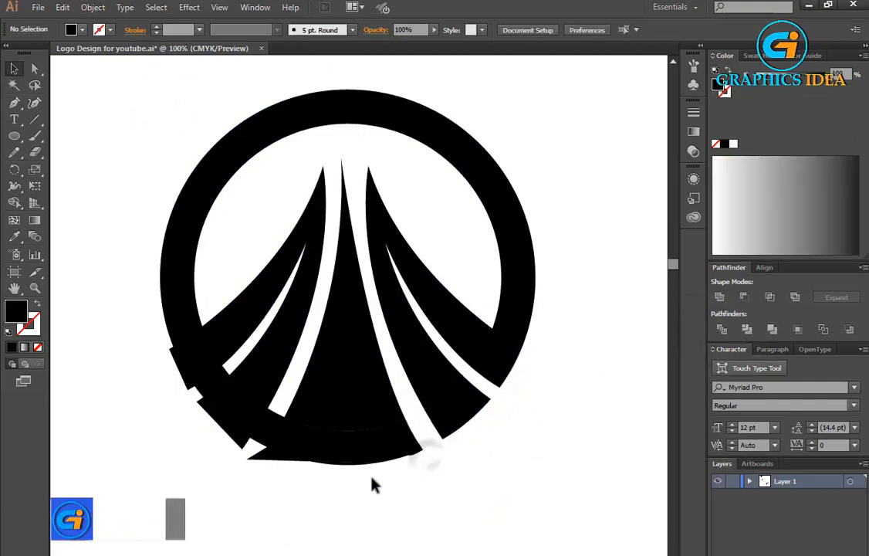
{"action": "left_click", "coordinate": [246, 437]}
{"action": "key", "text": "Delete"}
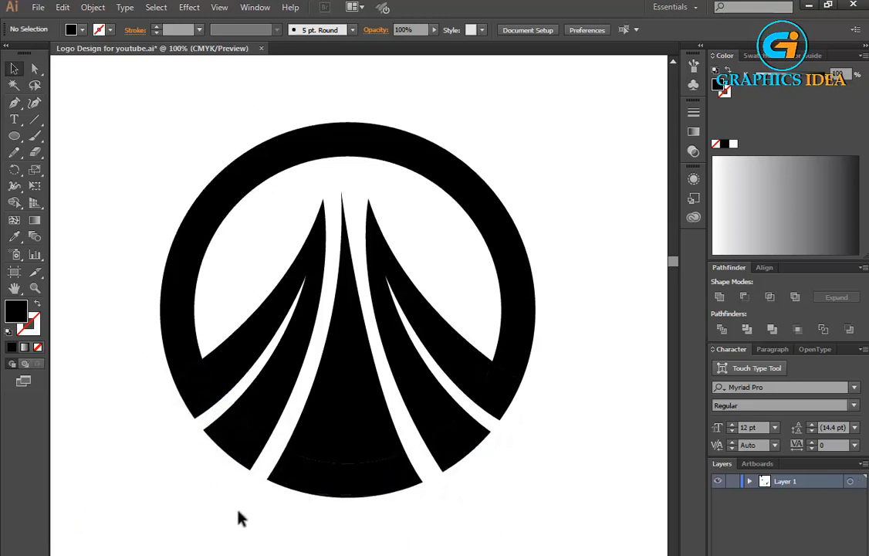
Unite all the remaining logo pieces with Pathfinder.
{"action": "scroll", "coordinate": [240, 516], "scroll_direction": "down", "scroll_amount": 2}
{"action": "left_click_drag", "start_coordinate": [186, 112], "coordinate": [484, 382]}
{"action": "left_click", "coordinate": [320, 484]}
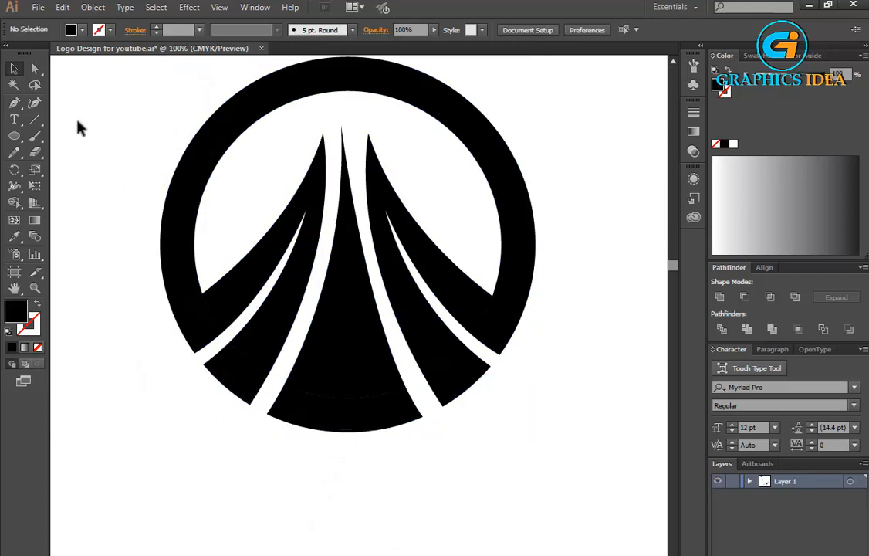
{"action": "key", "text": "/"}
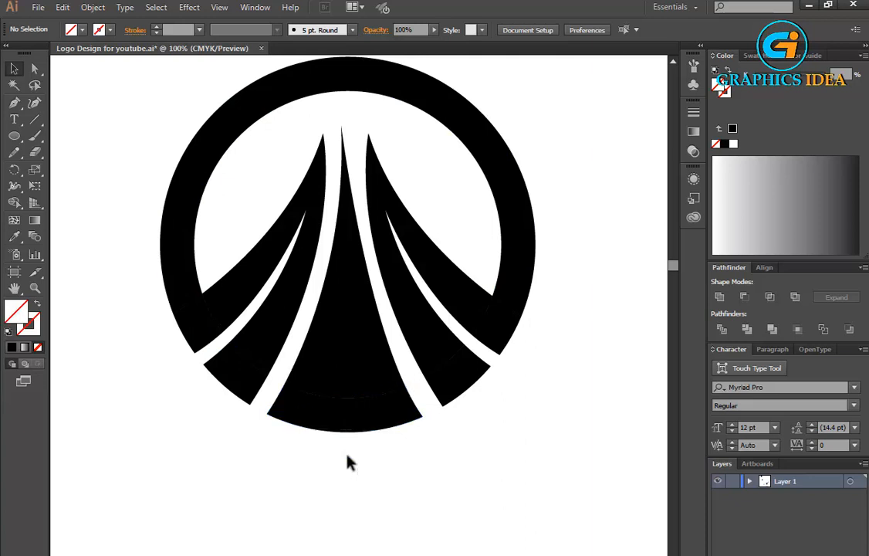
{"action": "left_click_drag", "start_coordinate": [107, 82], "coordinate": [557, 441]}
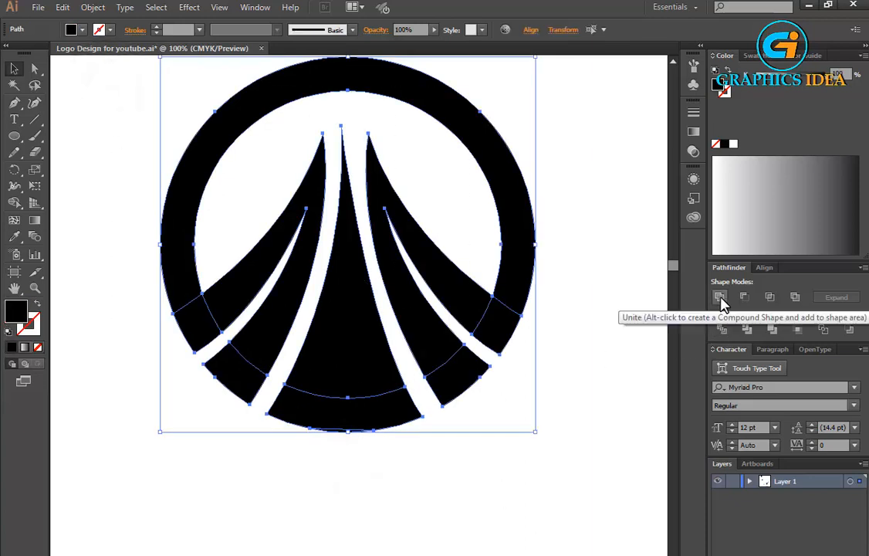
{"action": "left_click", "coordinate": [721, 301]}
{"action": "left_click", "coordinate": [572, 423]}
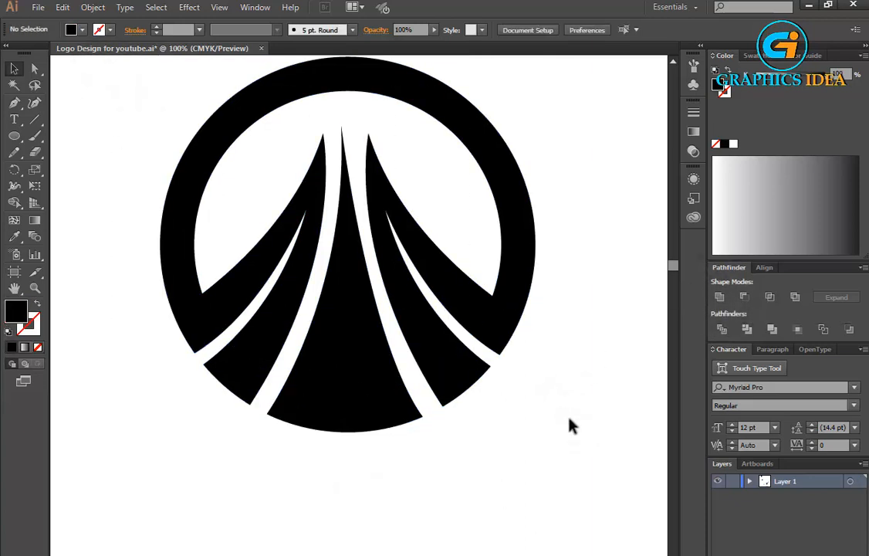
Start a Pen tool path with an anchor on the ring's upper-left outer edge.
{"action": "left_click", "coordinate": [16, 107]}
{"action": "left_click", "coordinate": [251, 82]}
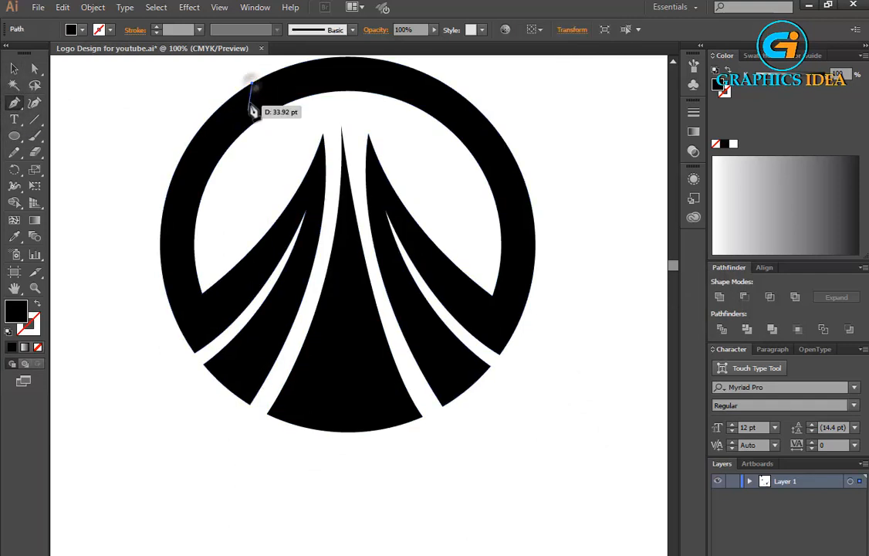
{"action": "left_click_drag", "start_coordinate": [316, 416], "coordinate": [601, 540]}
{"action": "key", "text": "ctrl+z"}
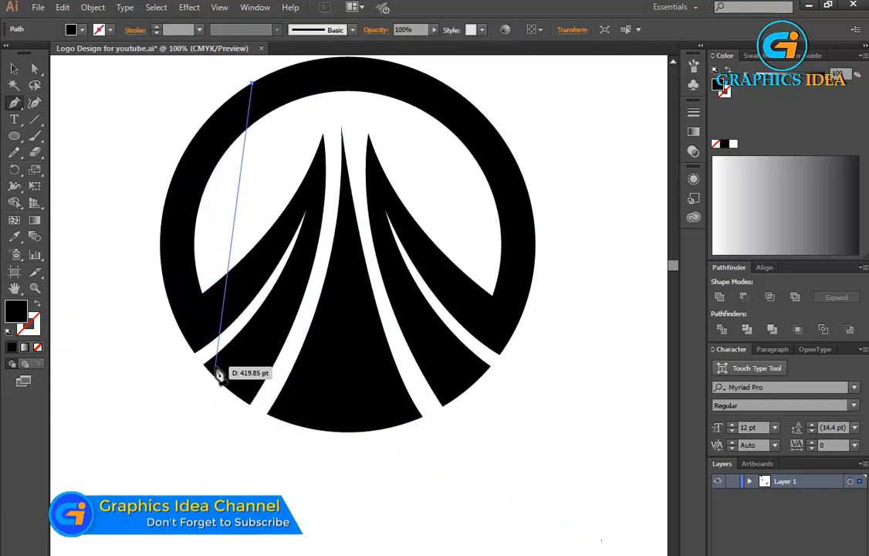
{"action": "left_click_drag", "start_coordinate": [210, 360], "coordinate": [359, 521]}
{"action": "key", "text": "ctrl+z"}
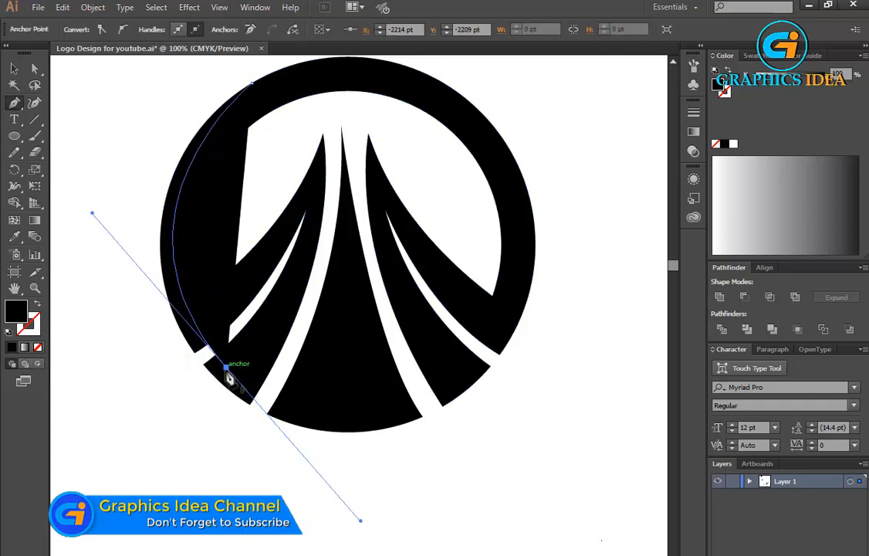
{"action": "left_click", "coordinate": [225, 368]}
{"action": "left_click", "coordinate": [38, 347]}
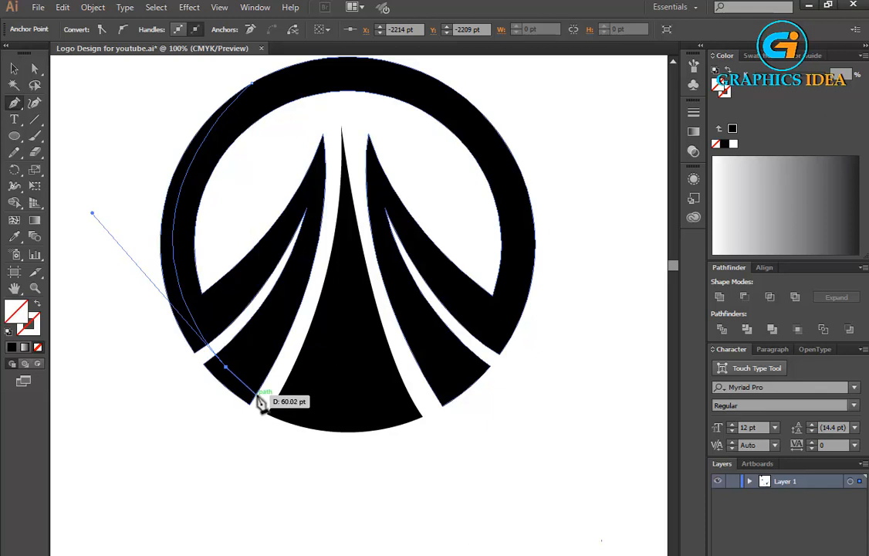
{"action": "key", "text": "ctrl"}
{"action": "key", "text": "ctrl+z"}
{"action": "key", "text": "ctrl+z"}
{"action": "key", "text": "ctrl+z"}
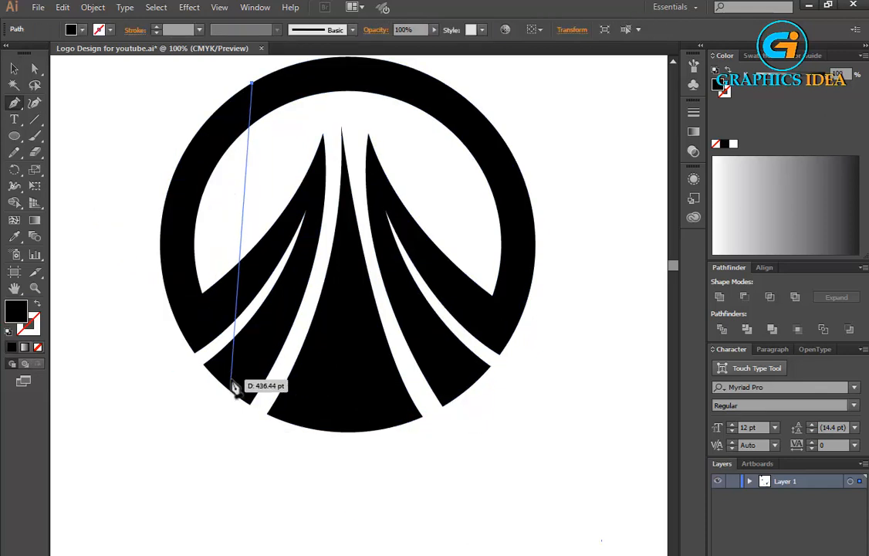
Continue the Pen path without fill as a curve just inside the ring's outer edge, through the lower left and lower right to the upper right.
{"action": "left_click_drag", "start_coordinate": [231, 376], "coordinate": [374, 553]}
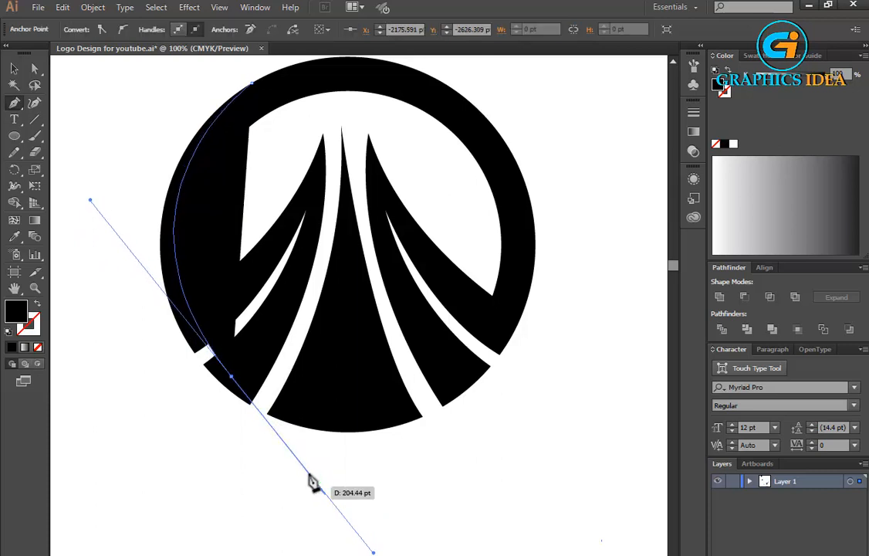
{"action": "left_click", "coordinate": [38, 349]}
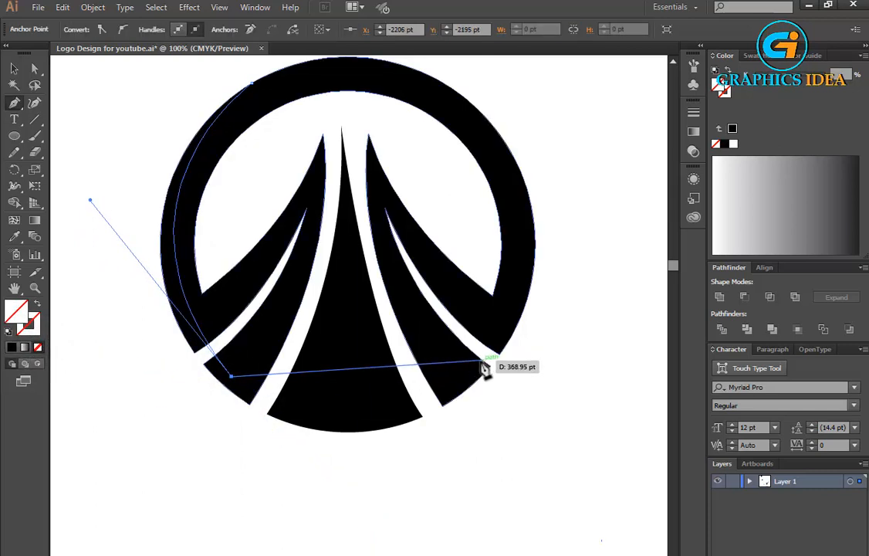
{"action": "left_click_drag", "start_coordinate": [483, 360], "coordinate": [446, 84]}
{"action": "scroll", "coordinate": [401, 73], "scroll_direction": "up", "scroll_amount": 5}
{"action": "left_click_drag", "start_coordinate": [444, 225], "coordinate": [287, 104]}
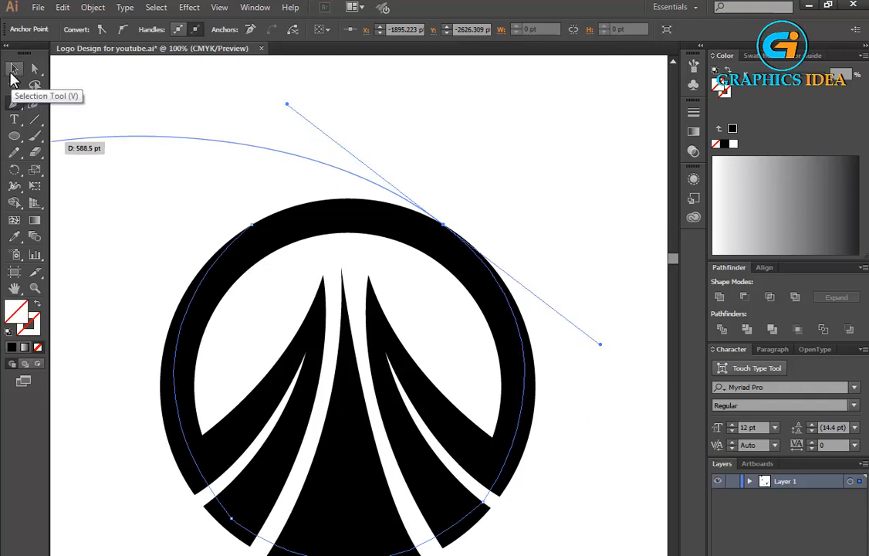
Reshape the left side of the inner curve by moving the handle of its lower-left anchor slightly outward and down.
{"action": "left_click", "coordinate": [14, 68]}
{"action": "left_click_drag", "start_coordinate": [152, 182], "coordinate": [459, 498]}
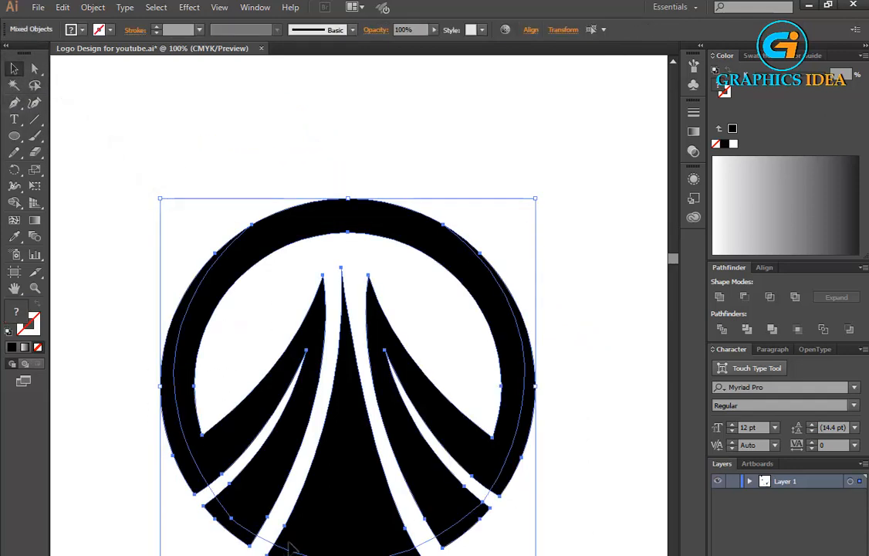
{"action": "left_click", "coordinate": [34, 69]}
{"action": "left_click", "coordinate": [231, 512]}
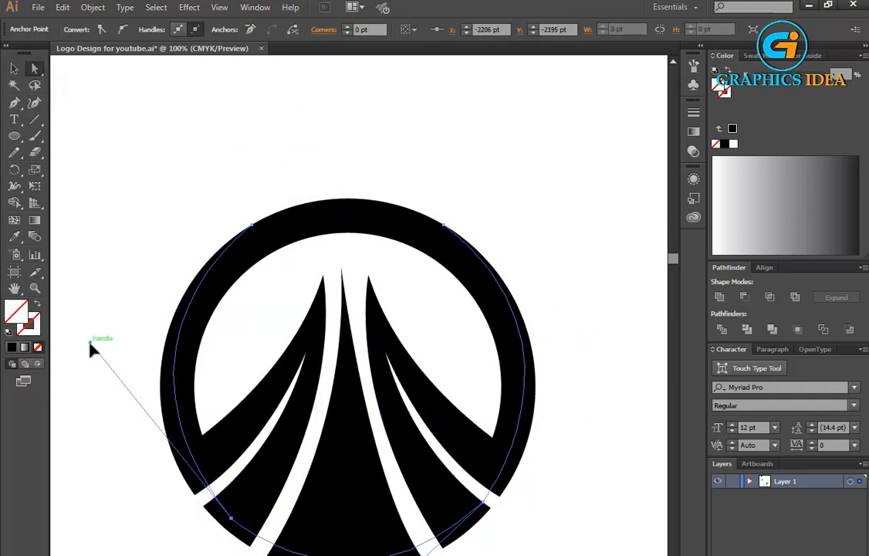
{"action": "mouse_move", "coordinate": [90, 343]}
{"action": "left_mouse_down"}
{"action": "mouse_move", "coordinate": [78, 348]}
{"action": "mouse_move", "coordinate": [82, 358]}
{"action": "left_mouse_up"}
Divide the logo along the inner curve with Pathfinder and ungroup the resulting pieces.
{"action": "left_click_drag", "start_coordinate": [123, 193], "coordinate": [478, 525]}
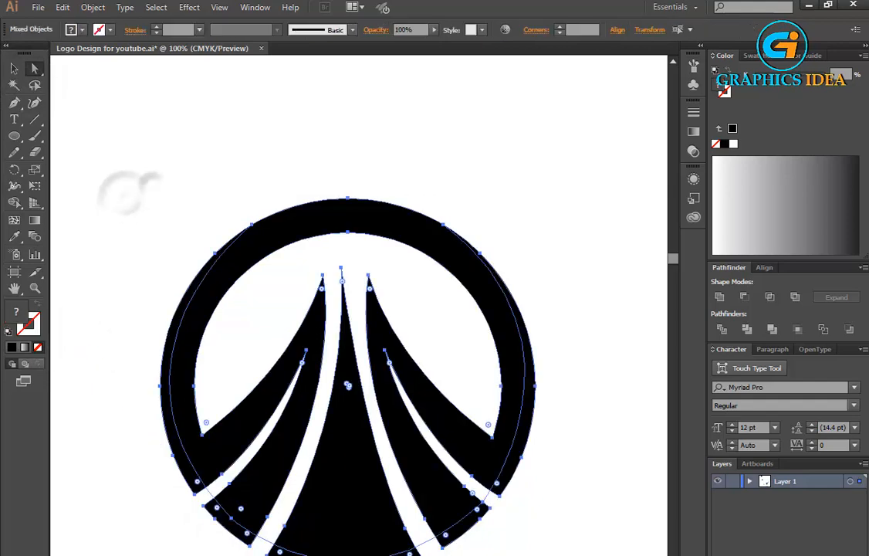
{"action": "left_click", "coordinate": [14, 69]}
{"action": "left_click", "coordinate": [721, 329]}
{"action": "right_click", "coordinate": [438, 395]}
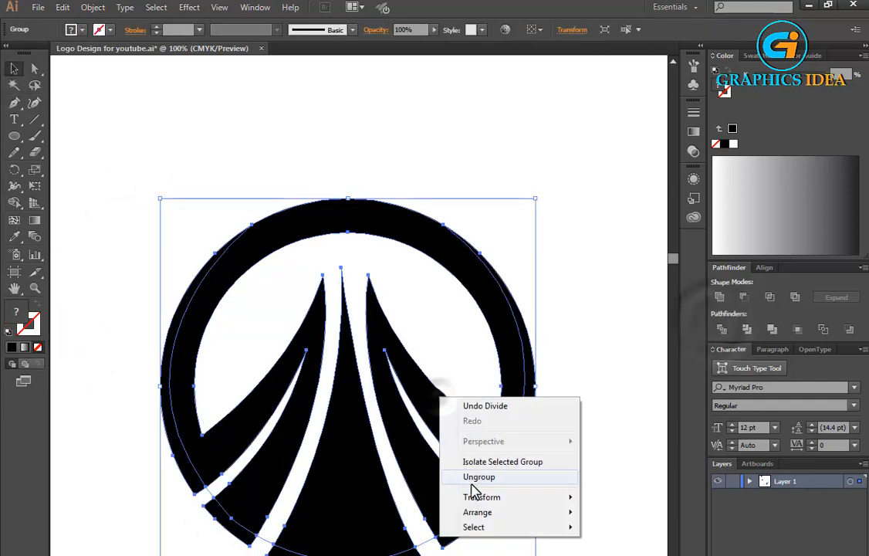
{"action": "left_click", "coordinate": [478, 475]}
{"action": "left_click", "coordinate": [598, 405]}
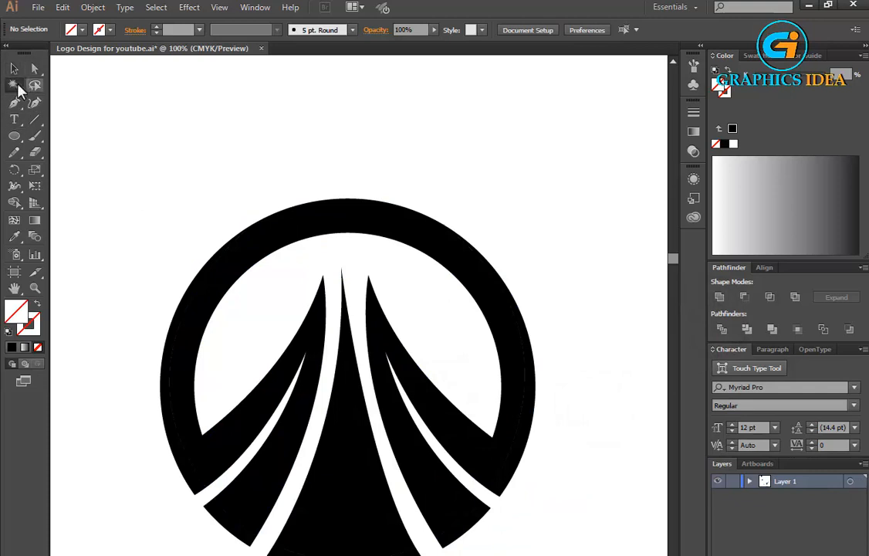
Select the unfilled leftover pieces with the Magic Wand, delete them, and check that the right outer crescent is a separate piece.
{"action": "left_click", "coordinate": [486, 492]}
{"action": "key", "text": "Delete"}
{"action": "left_click", "coordinate": [14, 68]}
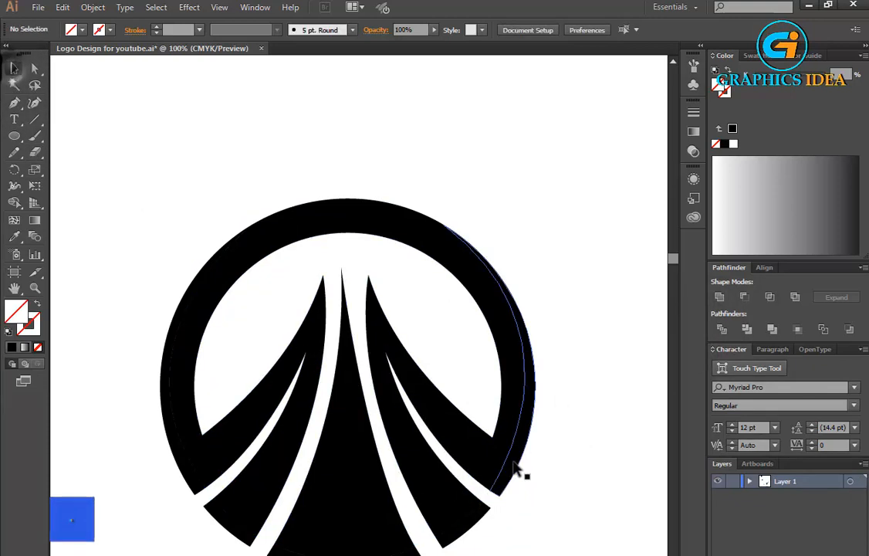
{"action": "left_click", "coordinate": [513, 463]}
{"action": "left_click", "coordinate": [619, 487]}
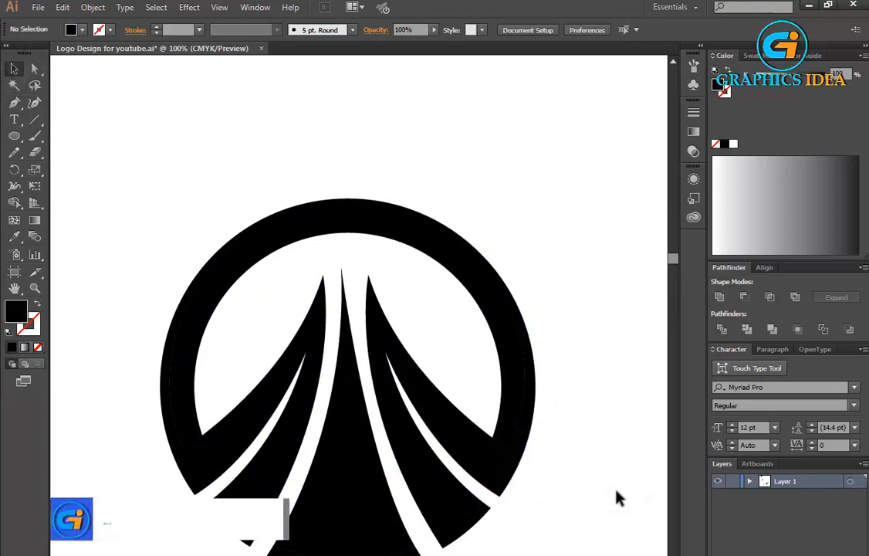
Draw a small sample circle above the logo's upper left and fill it with a linear gradient.
{"action": "left_click_drag", "start_coordinate": [213, 188], "coordinate": [291, 445]}
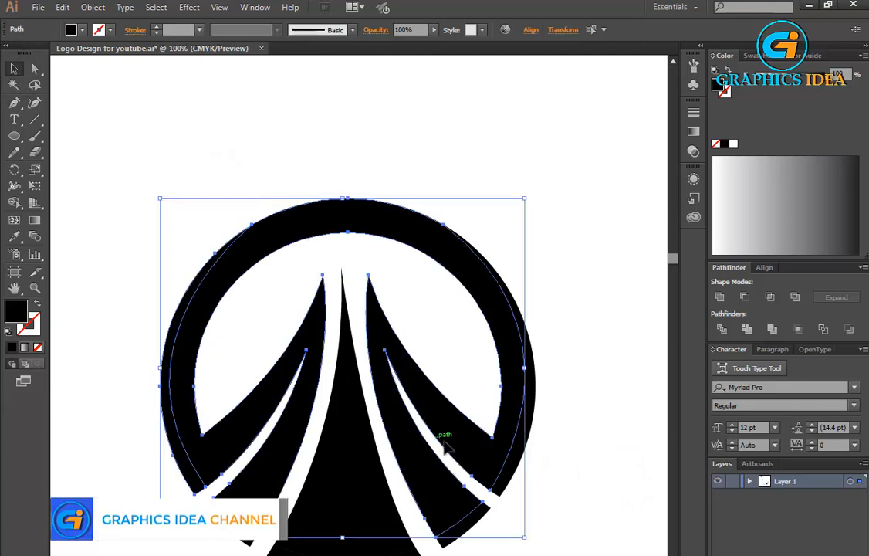
{"action": "right_click", "coordinate": [366, 416]}
{"action": "left_click", "coordinate": [14, 136]}
{"action": "left_click_drag", "start_coordinate": [112, 131], "coordinate": [149, 167]}
{"action": "left_click", "coordinate": [14, 68]}
{"action": "left_click", "coordinate": [693, 132]}
{"action": "left_click", "coordinate": [549, 196]}
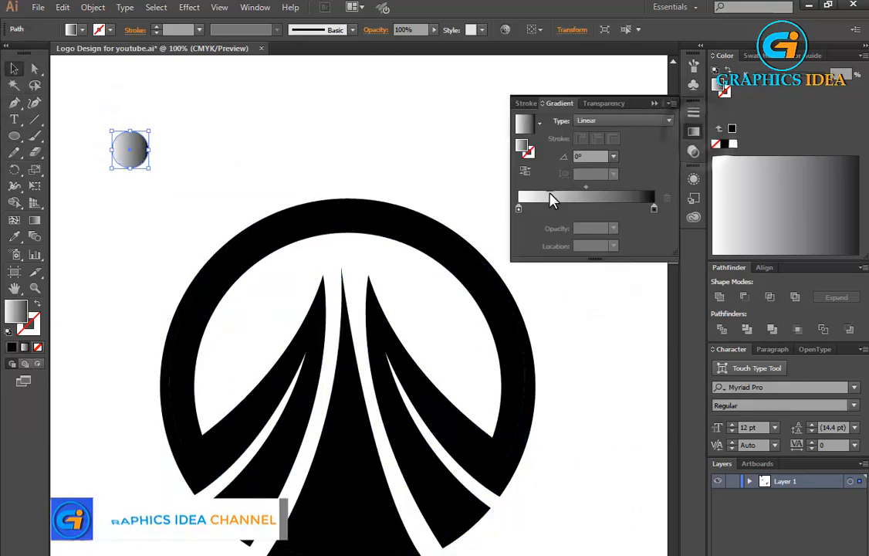
Colour the sample circle's linear gradient from deep blue at the start to light blue at the end.
{"action": "double_click", "coordinate": [518, 209]}
{"action": "left_click", "coordinate": [476, 280]}
{"action": "left_click", "coordinate": [551, 255]}
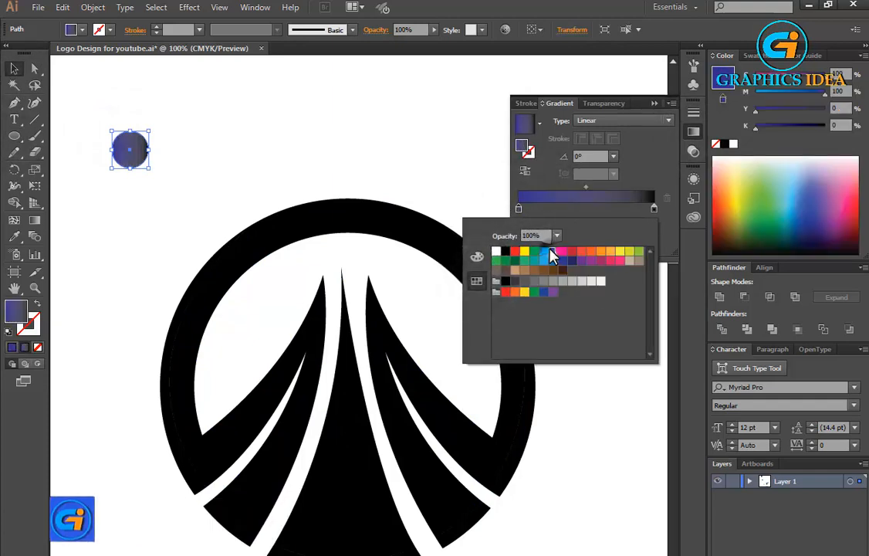
{"action": "double_click", "coordinate": [653, 208]}
{"action": "left_click", "coordinate": [541, 260]}
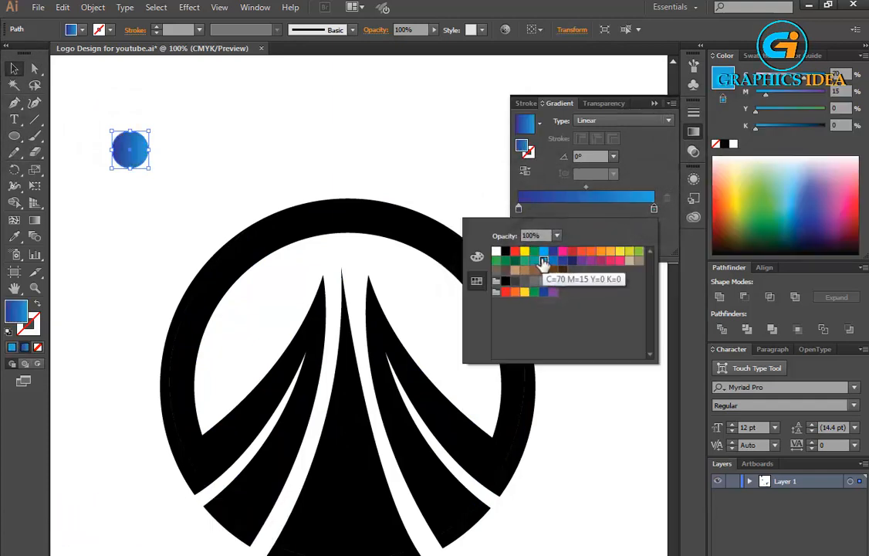
{"action": "left_click", "coordinate": [479, 255]}
{"action": "left_click_drag", "start_coordinate": [587, 261], "coordinate": [595, 275]}
{"action": "left_click", "coordinate": [538, 277]}
{"action": "double_click", "coordinate": [518, 209]}
{"action": "left_click", "coordinate": [430, 167]}
Apply the sample circle's gradient to the inner ring and blades with the Eyedropper and reverse its direction.
{"action": "left_click_drag", "start_coordinate": [253, 171], "coordinate": [384, 345]}
{"action": "left_click", "coordinate": [14, 236]}
{"action": "left_click", "coordinate": [126, 147]}
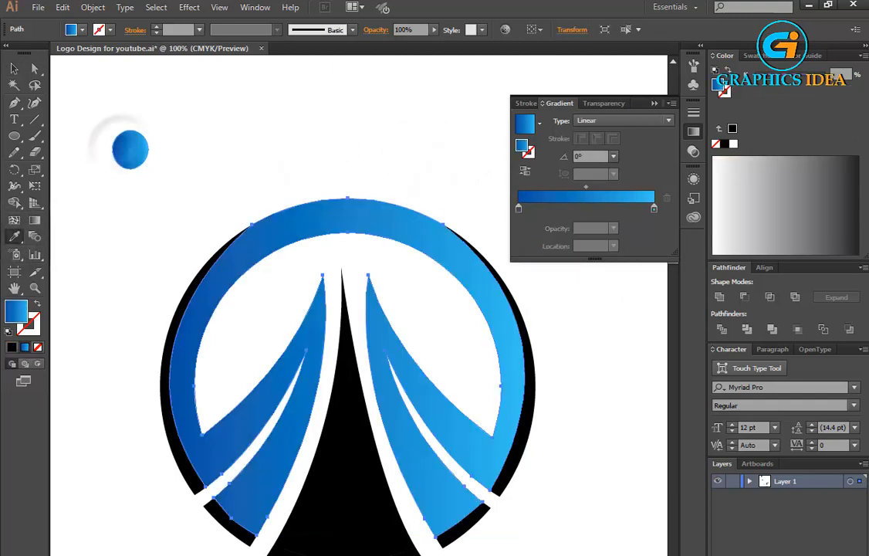
{"action": "left_click", "coordinate": [14, 69]}
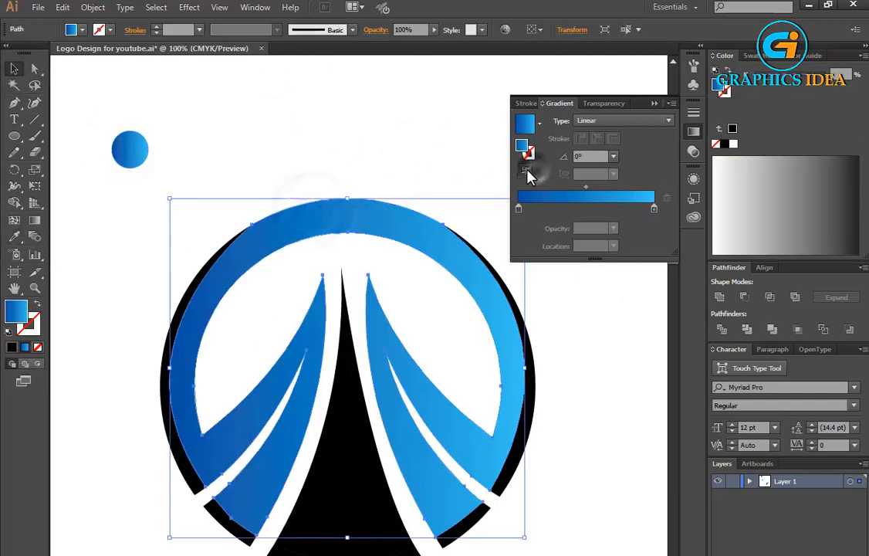
{"action": "left_click", "coordinate": [525, 171]}
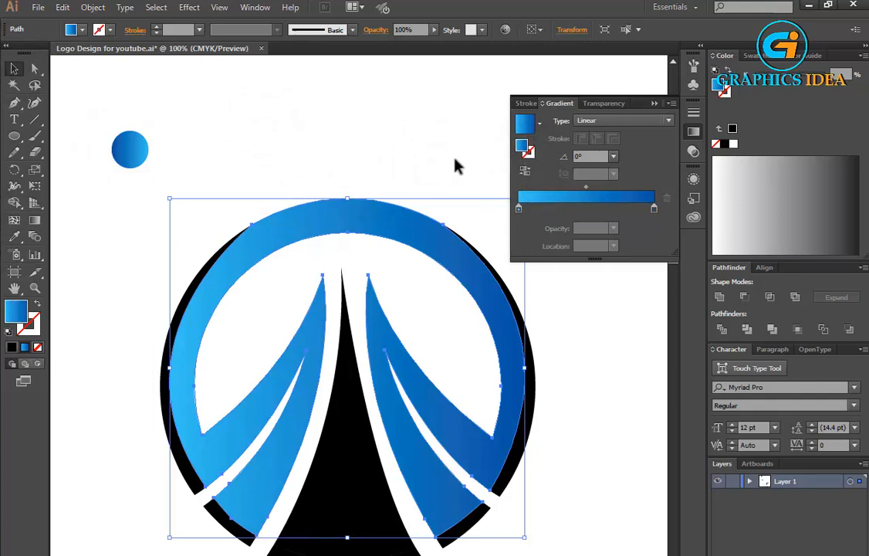
{"action": "left_click", "coordinate": [455, 161]}
Select the four black outer edge pieces beside the ring and blades and apply the sample circle's gradient with the Eyedropper.
{"action": "left_click", "coordinate": [187, 287]}
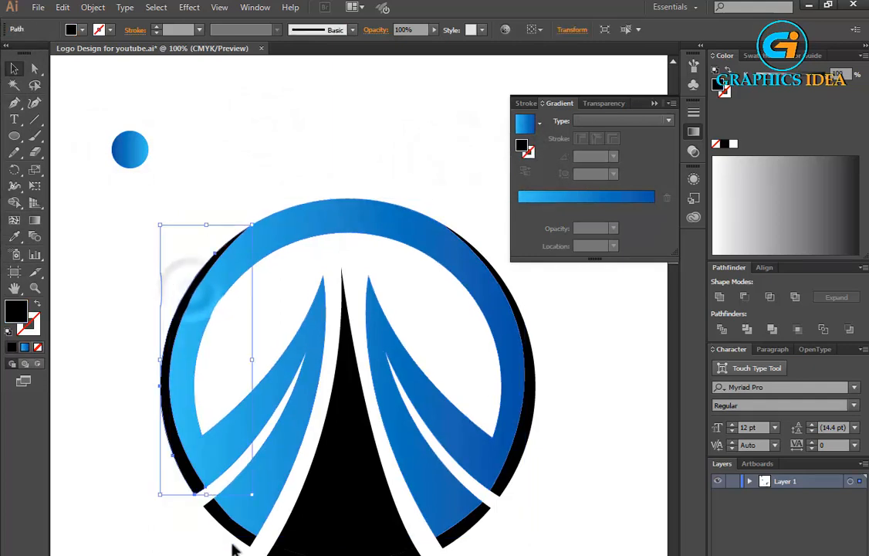
{"action": "left_click", "coordinate": [230, 526], "text": "shift"}
{"action": "left_click", "coordinate": [524, 437], "text": "shift"}
{"action": "left_click", "coordinate": [462, 526], "text": "shift"}
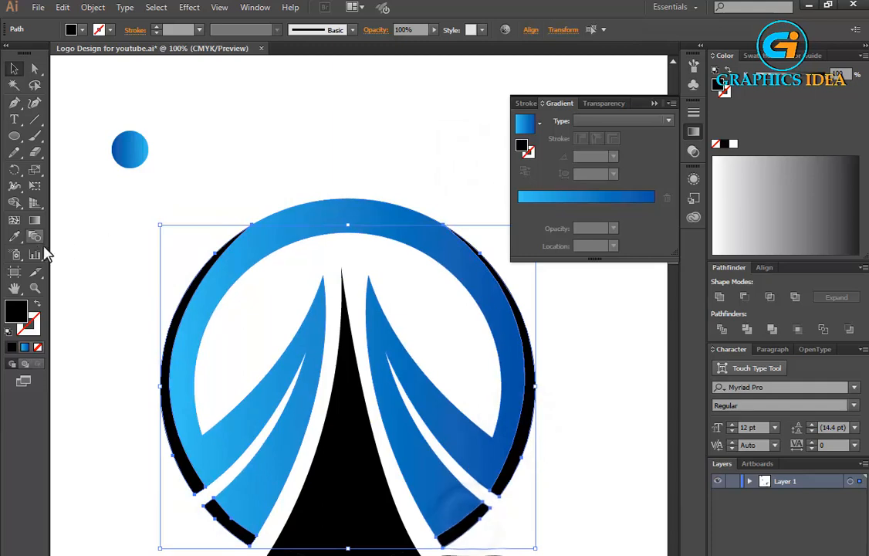
{"action": "left_click", "coordinate": [13, 237]}
{"action": "left_click", "coordinate": [130, 158]}
{"action": "left_click", "coordinate": [14, 69]}
{"action": "left_click", "coordinate": [251, 84]}
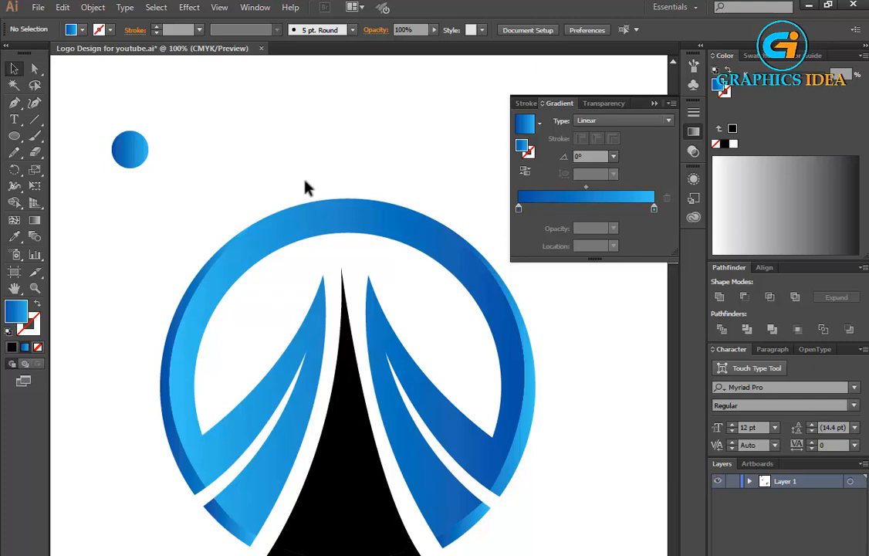
Redirect the gradient on the ring and blades to run from top to bottom at about -89.4°.
{"action": "left_click", "coordinate": [199, 288]}
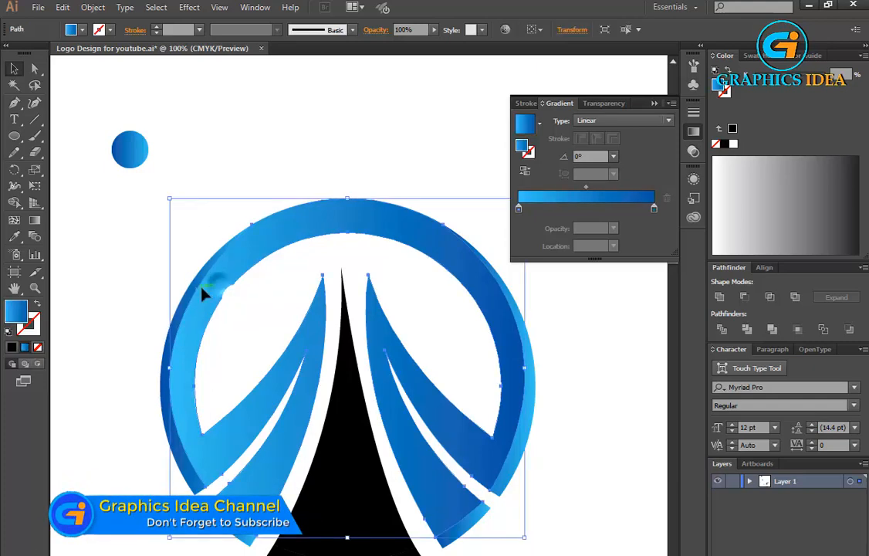
{"action": "left_click", "coordinate": [34, 220]}
{"action": "mouse_move", "coordinate": [355, 554]}
{"action": "left_mouse_down"}
{"action": "mouse_move", "coordinate": [341, 140]}
{"action": "mouse_move", "coordinate": [349, 544]}
{"action": "left_mouse_up"}
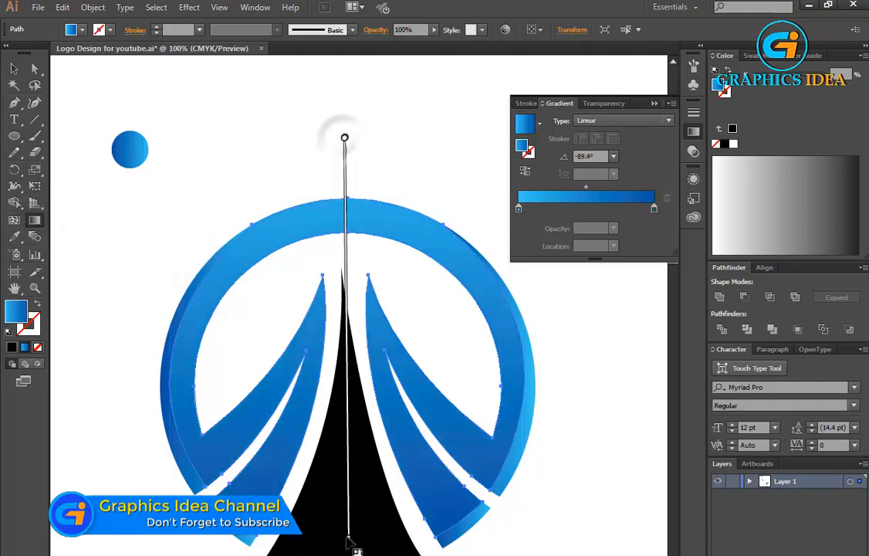
{"action": "key", "text": "v"}
{"action": "left_click", "coordinate": [228, 81]}
Select the four outer edge pieces beside the ring and blades and redirect their gradient from top to bottom at about -89.2°.
{"action": "left_click", "coordinate": [164, 376]}
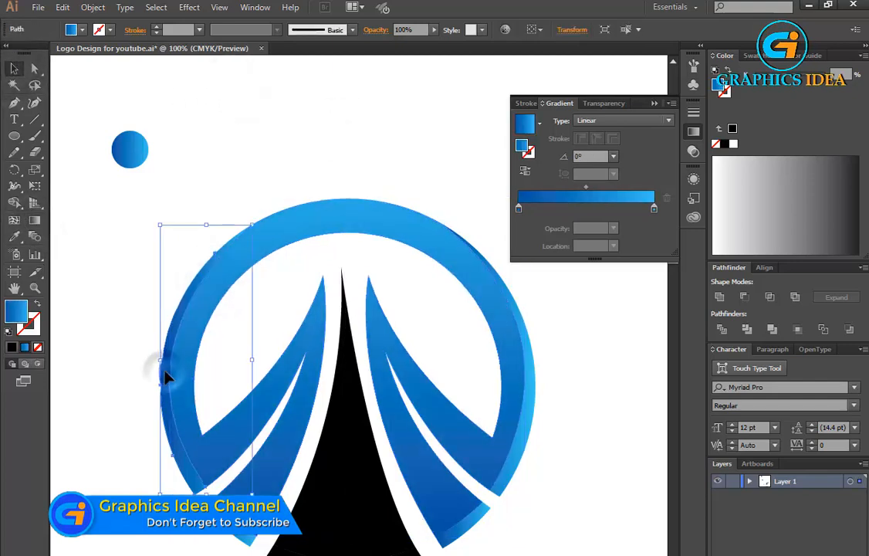
{"action": "left_click", "coordinate": [244, 532], "text": "shift"}
{"action": "left_click", "coordinate": [467, 522], "text": "shift"}
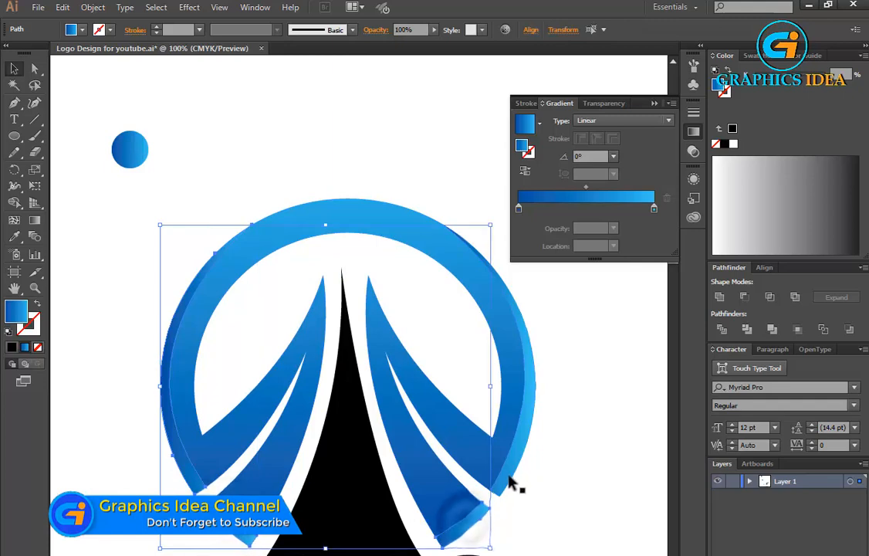
{"action": "left_click", "coordinate": [506, 472], "text": "shift"}
{"action": "left_click", "coordinate": [34, 219]}
{"action": "left_click_drag", "start_coordinate": [358, 510], "coordinate": [339, 517]}
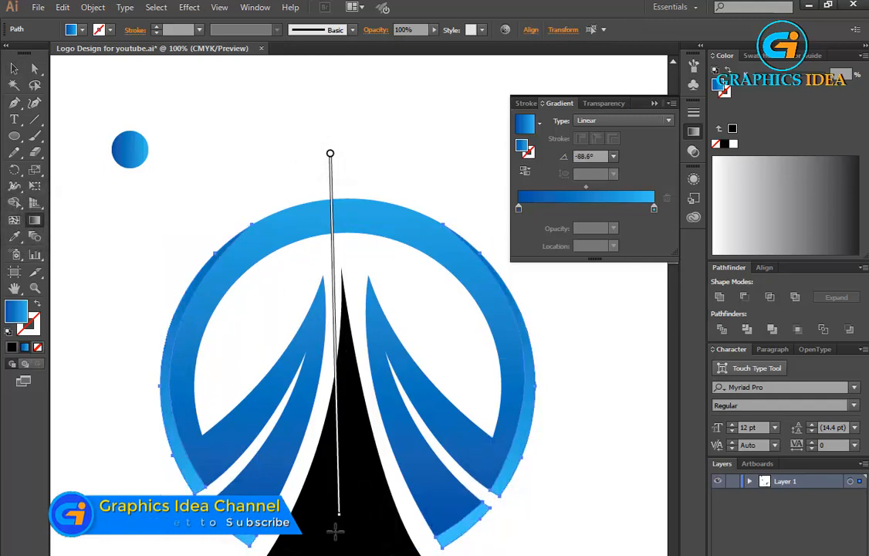
{"action": "left_click_drag", "start_coordinate": [315, 180], "coordinate": [333, 555]}
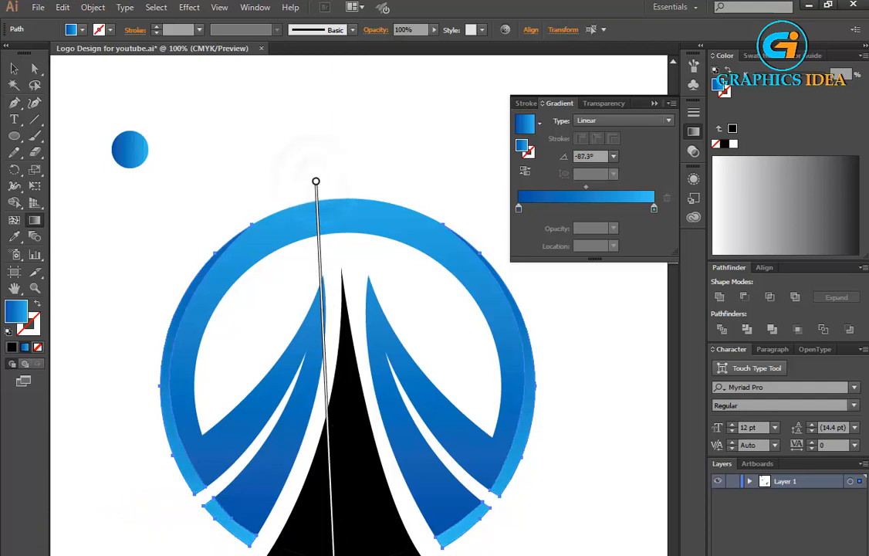
{"action": "left_click_drag", "start_coordinate": [336, 139], "coordinate": [343, 529]}
{"action": "left_click", "coordinate": [14, 68]}
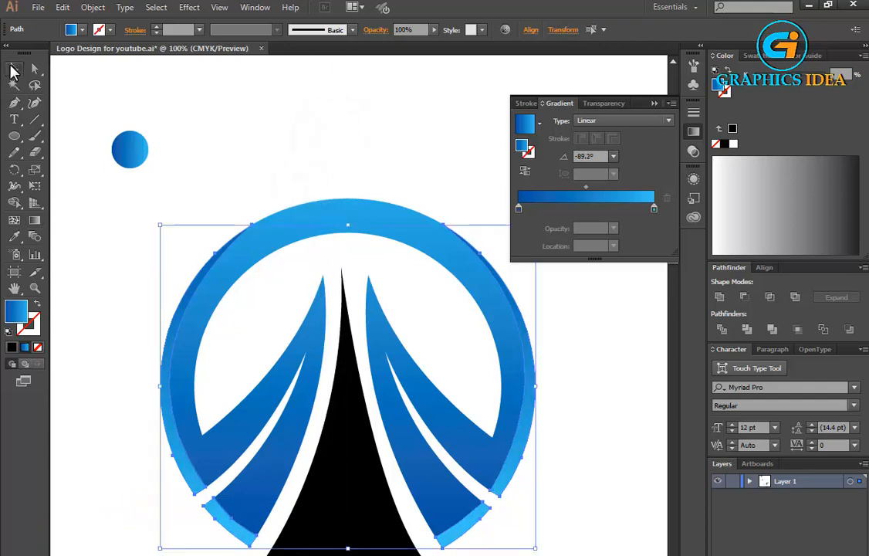
{"action": "left_click", "coordinate": [253, 96]}
Flip the gradient on the ring and blades so it runs from deep blue at the top to lighter blue below.
{"action": "left_click", "coordinate": [251, 236]}
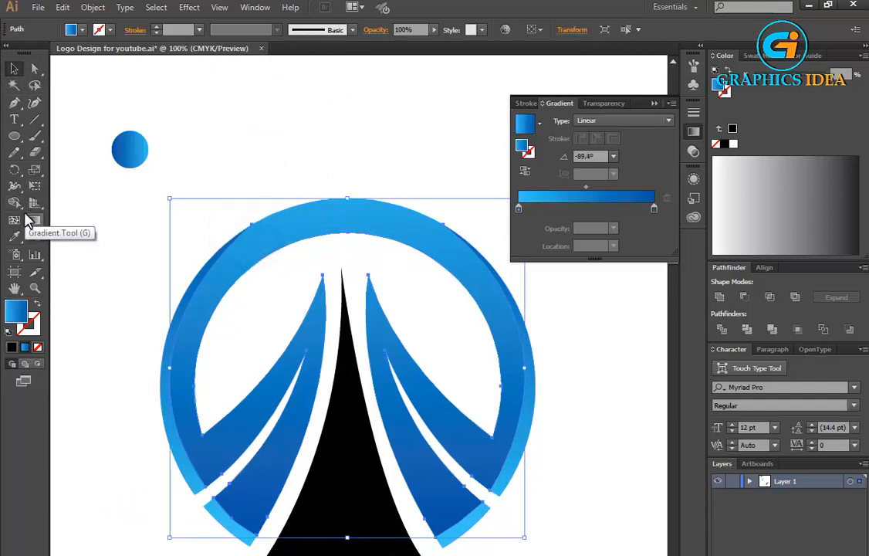
{"action": "left_click", "coordinate": [288, 134]}
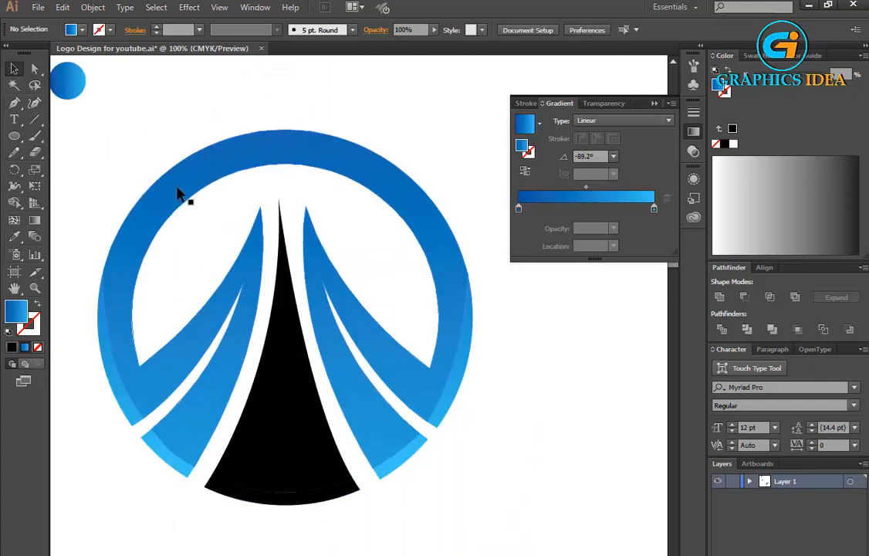
Give the sample circle a linear gradient with a dark green start colour and a brighter green end colour.
{"action": "left_click", "coordinate": [281, 456]}
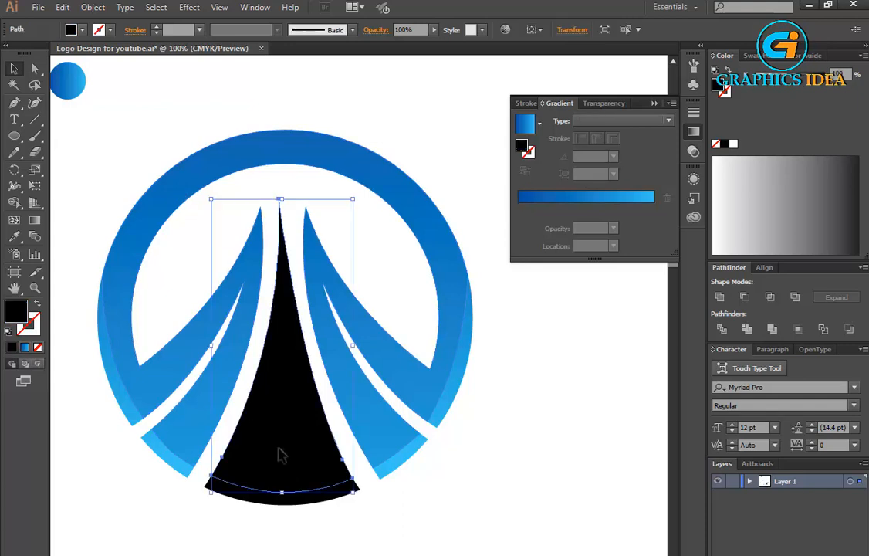
{"action": "left_click", "coordinate": [66, 78]}
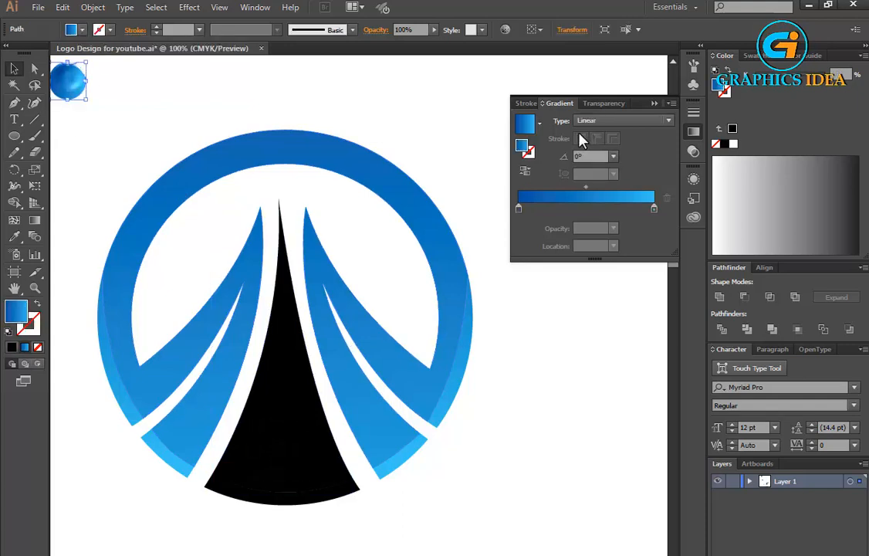
{"action": "left_click", "coordinate": [539, 124]}
{"action": "left_click", "coordinate": [463, 150]}
{"action": "double_click", "coordinate": [518, 208]}
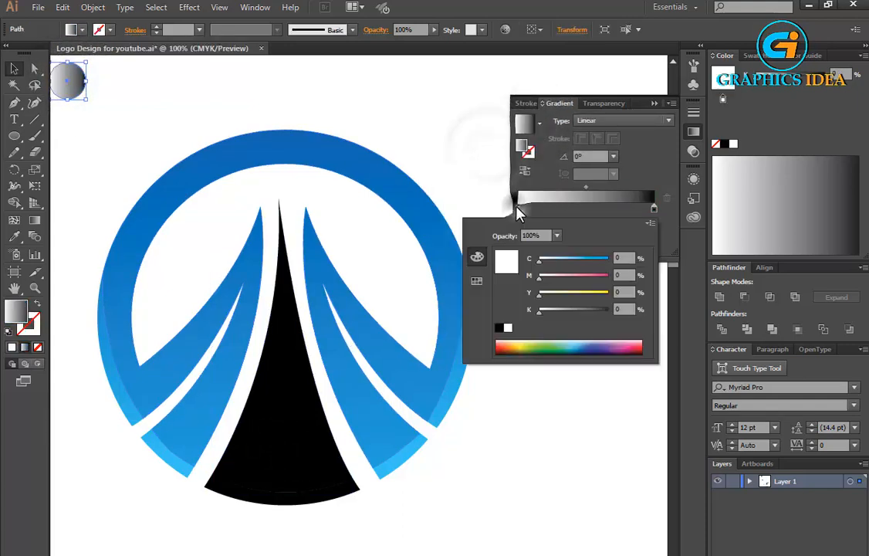
{"action": "left_click", "coordinate": [476, 280]}
{"action": "left_click", "coordinate": [518, 262]}
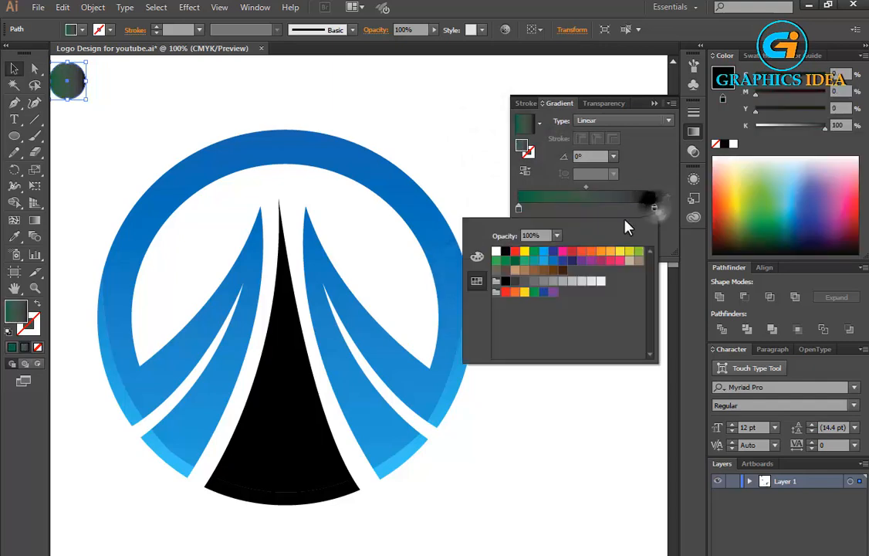
{"action": "left_click", "coordinate": [496, 261]}
Darken the sample circle's start green, setting cyan and yellow to 100% and adjusting its magenta.
{"action": "left_click", "coordinate": [476, 257]}
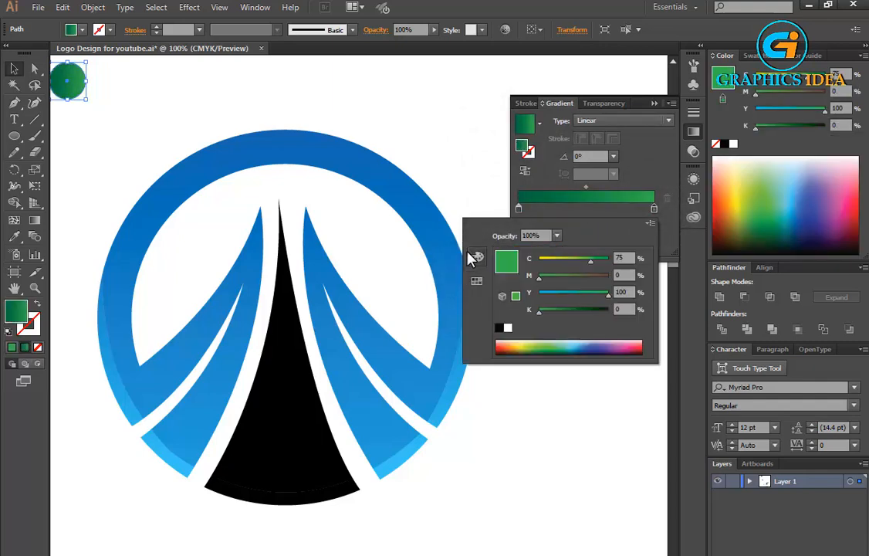
{"action": "mouse_move", "coordinate": [592, 261]}
{"action": "left_mouse_down"}
{"action": "mouse_move", "coordinate": [579, 263]}
{"action": "mouse_move", "coordinate": [589, 266]}
{"action": "left_mouse_up"}
{"action": "double_click", "coordinate": [518, 207]}
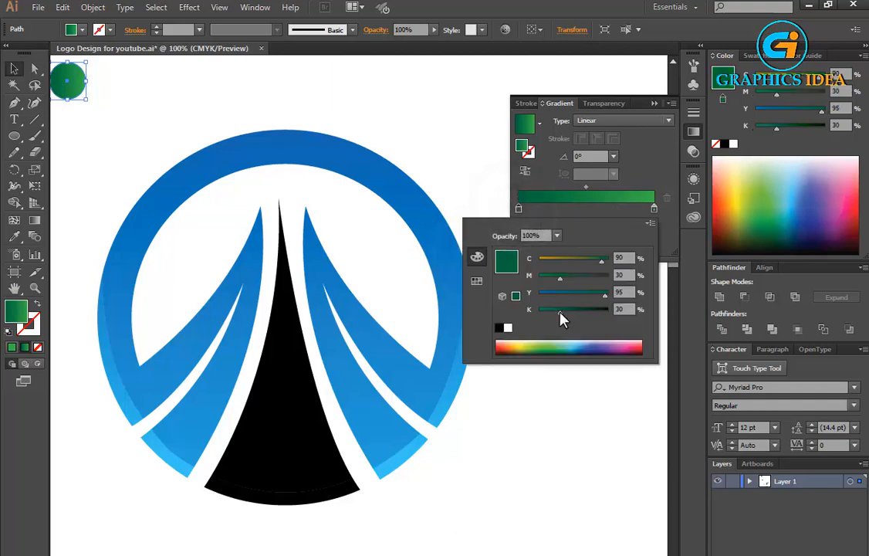
{"action": "left_click_drag", "start_coordinate": [604, 300], "coordinate": [643, 271]}
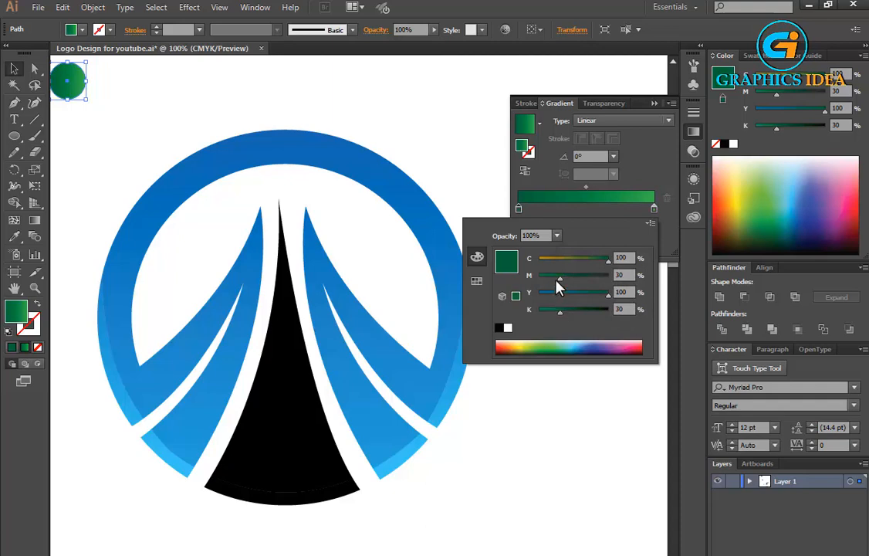
{"action": "left_click_drag", "start_coordinate": [560, 279], "coordinate": [573, 284]}
{"action": "left_click", "coordinate": [528, 413]}
Apply the sample circle's green gradient to the central spike with the Eyedropper and reverse its direction.
{"action": "left_click", "coordinate": [274, 393]}
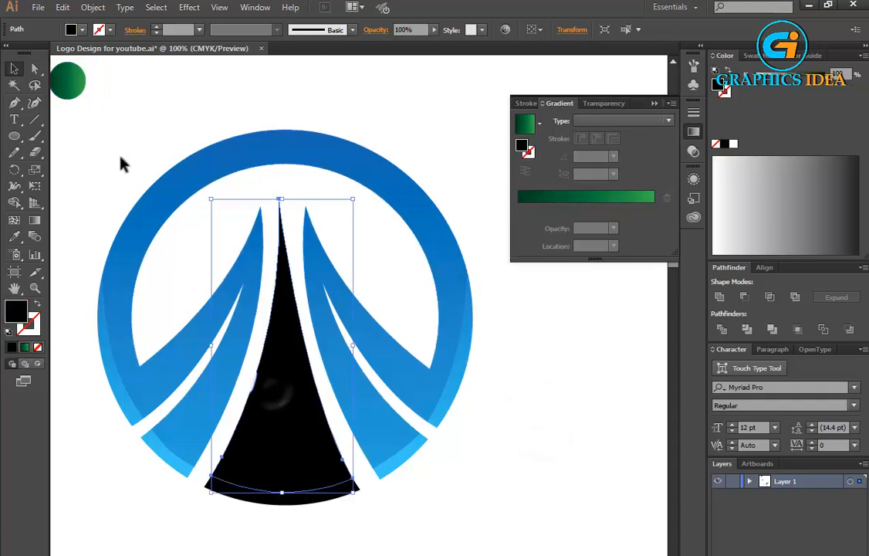
{"action": "left_click", "coordinate": [25, 240]}
{"action": "left_click", "coordinate": [68, 80]}
{"action": "left_click", "coordinate": [300, 367]}
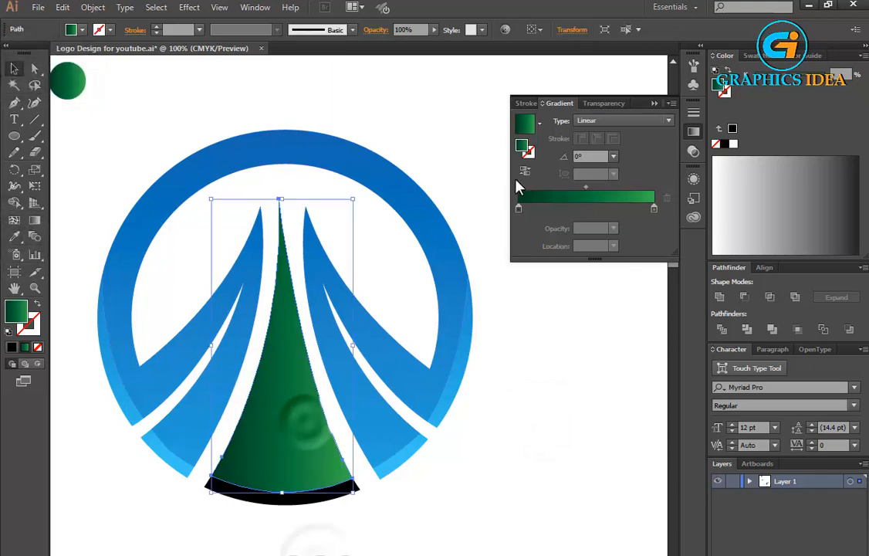
{"action": "left_click", "coordinate": [509, 174]}
{"action": "left_click", "coordinate": [571, 376]}
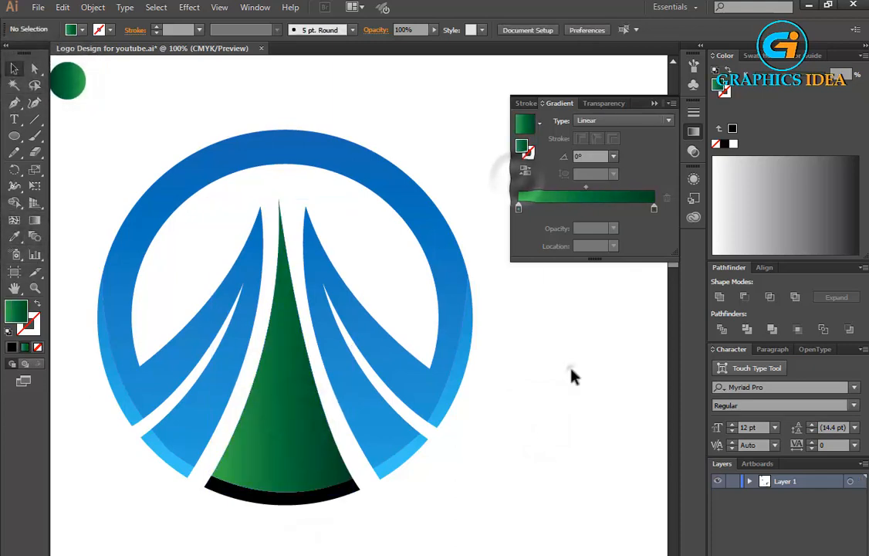
Redirect the central spike's gradient to run from tip to base at about -90.3°.
{"action": "left_click", "coordinate": [289, 467]}
{"action": "left_click_drag", "start_coordinate": [298, 208], "coordinate": [284, 449]}
{"action": "left_click_drag", "start_coordinate": [281, 156], "coordinate": [283, 479]}
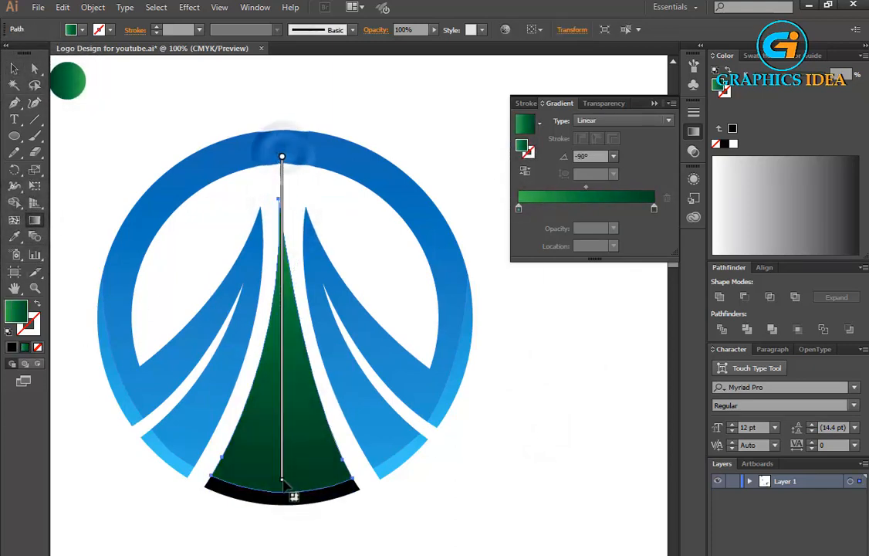
{"action": "left_click_drag", "start_coordinate": [284, 225], "coordinate": [281, 449]}
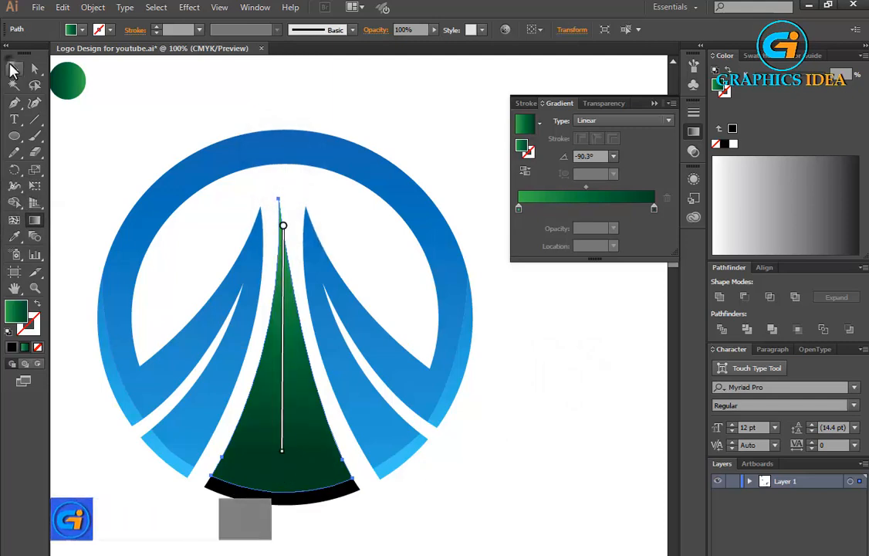
{"action": "left_click", "coordinate": [12, 69]}
{"action": "left_click", "coordinate": [444, 524]}
Apply the sample circle's green gradient to the black edge piece at the spike's base with the Eyedropper and reverse it.
{"action": "left_click", "coordinate": [282, 494]}
{"action": "left_click", "coordinate": [14, 236]}
{"action": "left_click", "coordinate": [68, 80]}
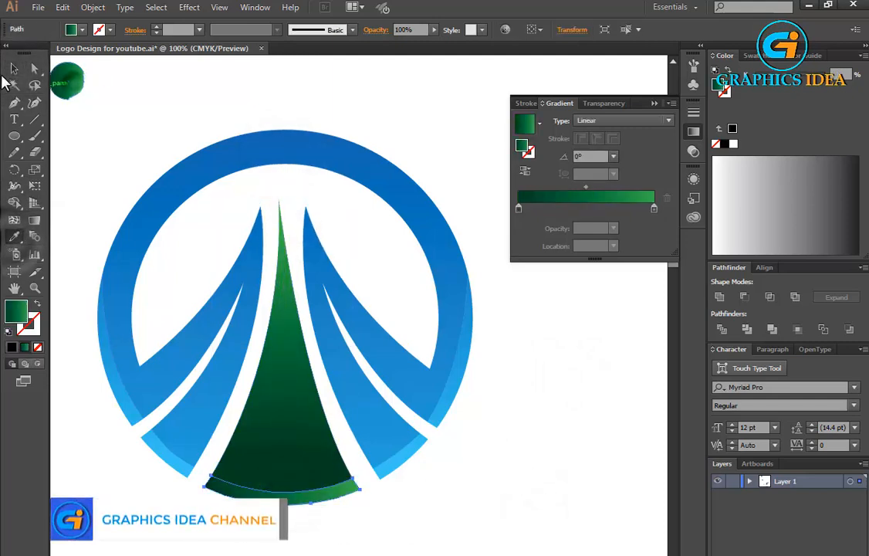
{"action": "left_click", "coordinate": [14, 67]}
{"action": "left_click", "coordinate": [534, 476]}
{"action": "left_click", "coordinate": [282, 490]}
{"action": "left_click", "coordinate": [525, 171]}
{"action": "left_click", "coordinate": [436, 507]}
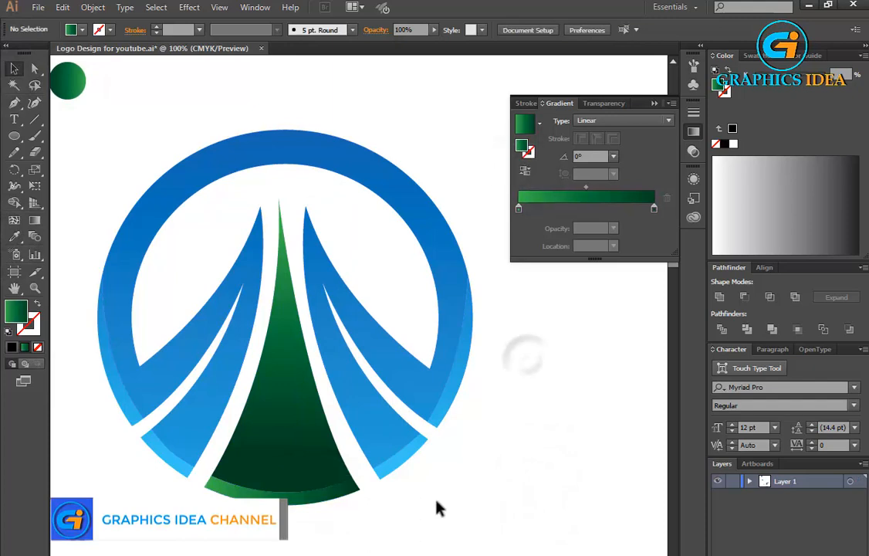
Recolour the spike's gradient from yellowish green at the tip to dark green at C 100, M 16, Y 100, K 34.
{"action": "scroll", "coordinate": [436, 508], "scroll_direction": "down", "scroll_amount": 1}
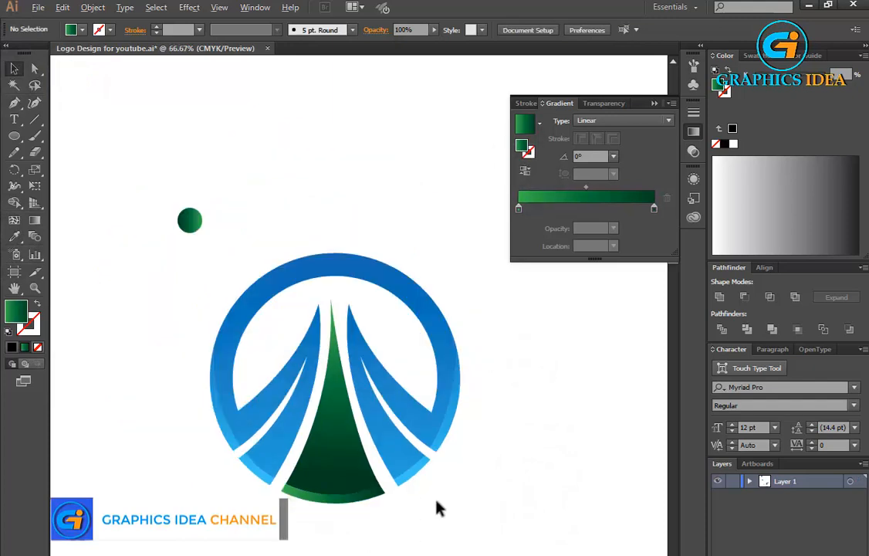
{"action": "left_click", "coordinate": [345, 455]}
{"action": "left_click", "coordinate": [654, 208]}
{"action": "key", "text": "ctrl+minus"}
{"action": "double_click", "coordinate": [654, 208]}
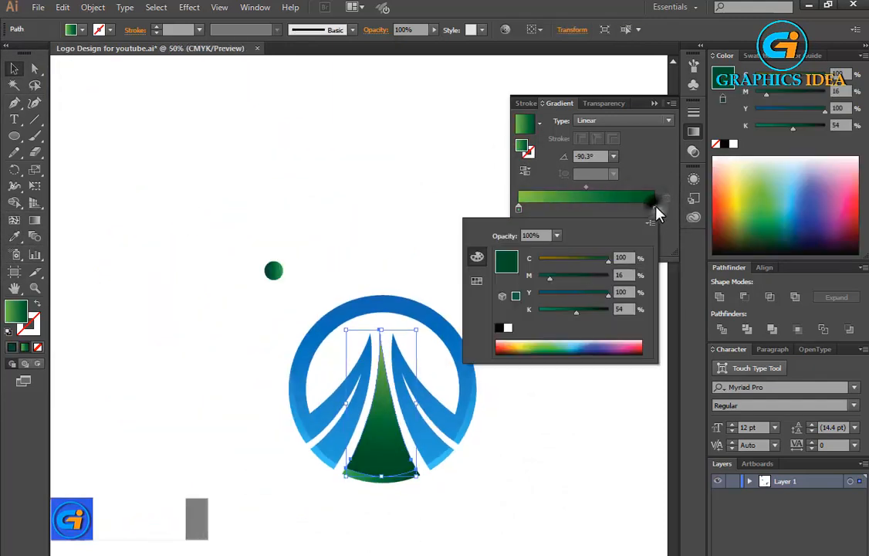
{"action": "left_click_drag", "start_coordinate": [582, 313], "coordinate": [572, 320]}
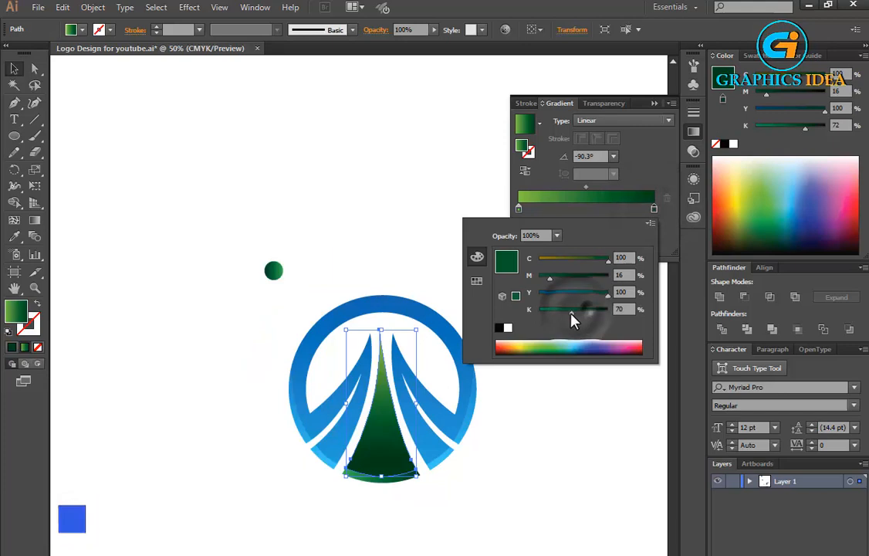
{"action": "left_click", "coordinate": [507, 454]}
Redirect the gradient of the edge piece at the spike's base vertically from bottom to top.
{"action": "scroll", "coordinate": [239, 513], "scroll_direction": "up", "scroll_amount": 4}
{"action": "scroll", "coordinate": [239, 521], "scroll_direction": "down", "scroll_amount": 3}
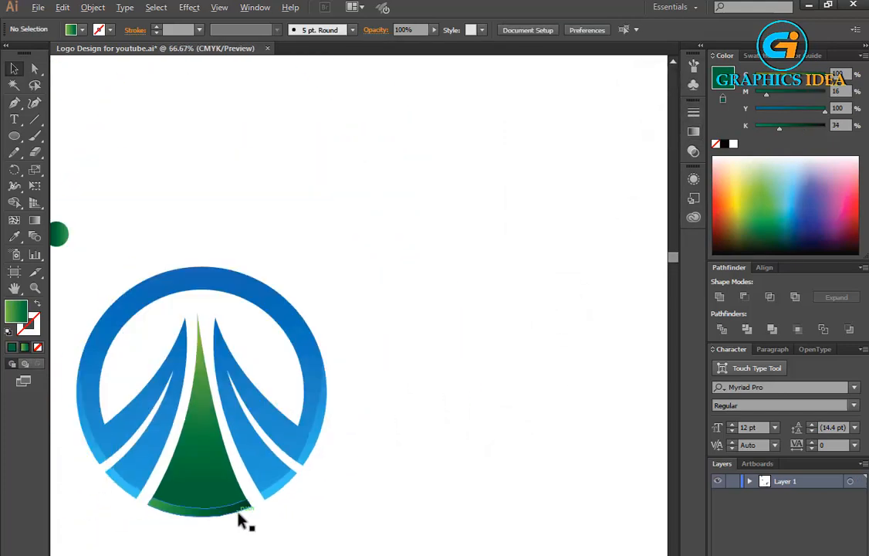
{"action": "scroll", "coordinate": [219, 529], "scroll_direction": "up", "scroll_amount": 1}
{"action": "left_click", "coordinate": [218, 512]}
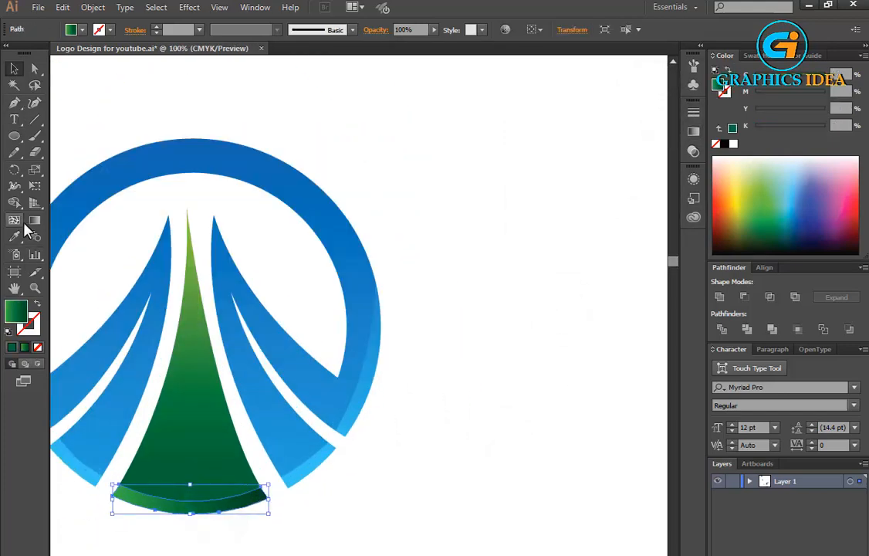
{"action": "left_click", "coordinate": [34, 220]}
{"action": "mouse_move", "coordinate": [190, 528]}
{"action": "left_mouse_down"}
{"action": "mouse_move", "coordinate": [191, 335]}
{"action": "mouse_move", "coordinate": [191, 540]}
{"action": "left_mouse_up"}
{"action": "left_click_drag", "start_coordinate": [188, 553], "coordinate": [189, 485]}
{"action": "left_click_drag", "start_coordinate": [188, 534], "coordinate": [203, 277]}
{"action": "left_click", "coordinate": [14, 69]}
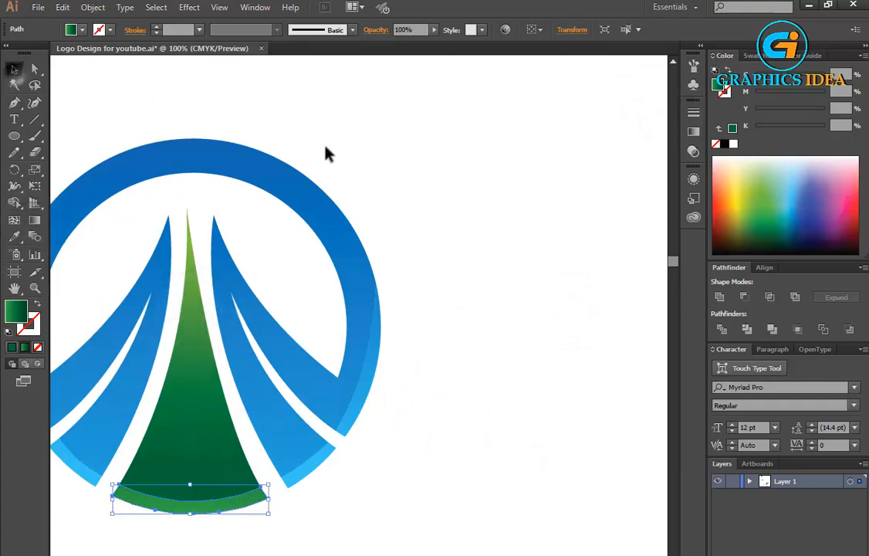
{"action": "left_click", "coordinate": [324, 145]}
Add the text "business Name" at 60 pt below the logo.
{"action": "left_click_drag", "start_coordinate": [298, 401], "coordinate": [439, 398]}
{"action": "scroll", "coordinate": [444, 387], "scroll_direction": "down", "scroll_amount": 1}
{"action": "left_click_drag", "start_coordinate": [355, 522], "coordinate": [332, 461]}
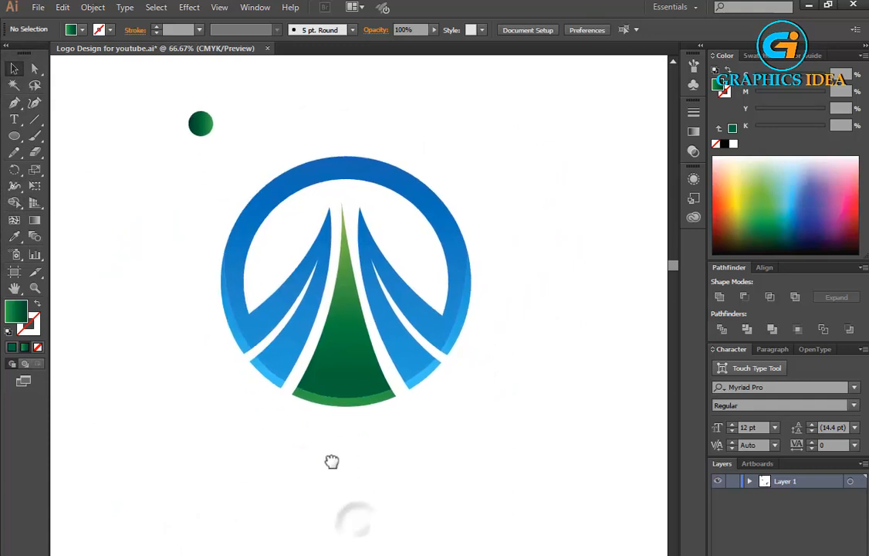
{"action": "key", "text": "t"}
{"action": "left_click", "coordinate": [247, 498]}
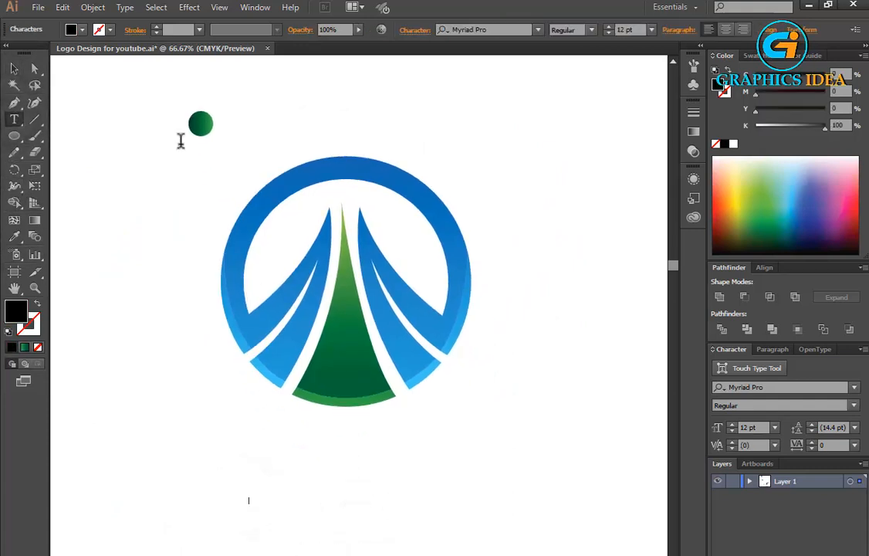
{"action": "left_click", "coordinate": [650, 30]}
{"action": "left_click", "coordinate": [662, 256]}
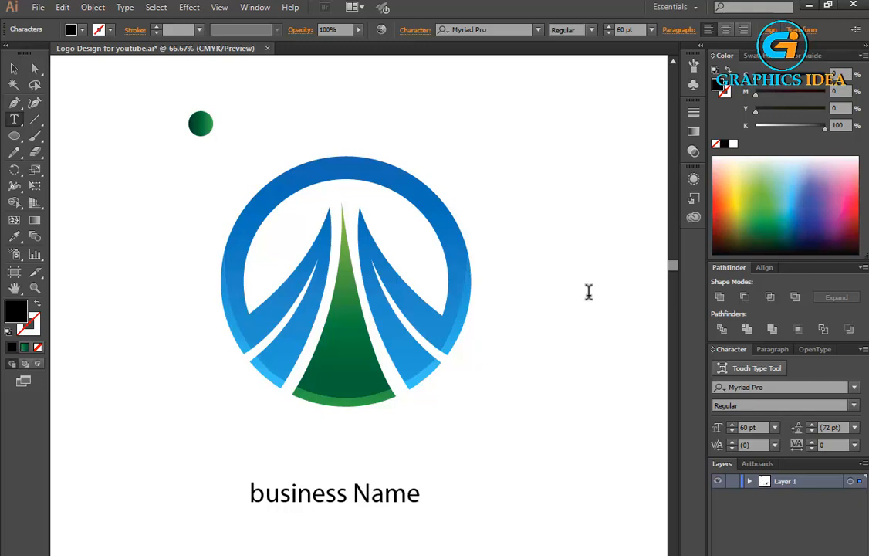
Move the business name up directly beneath the logo and change its case to uppercase.
{"action": "left_click", "coordinate": [14, 69]}
{"action": "left_click_drag", "start_coordinate": [371, 487], "coordinate": [373, 424]}
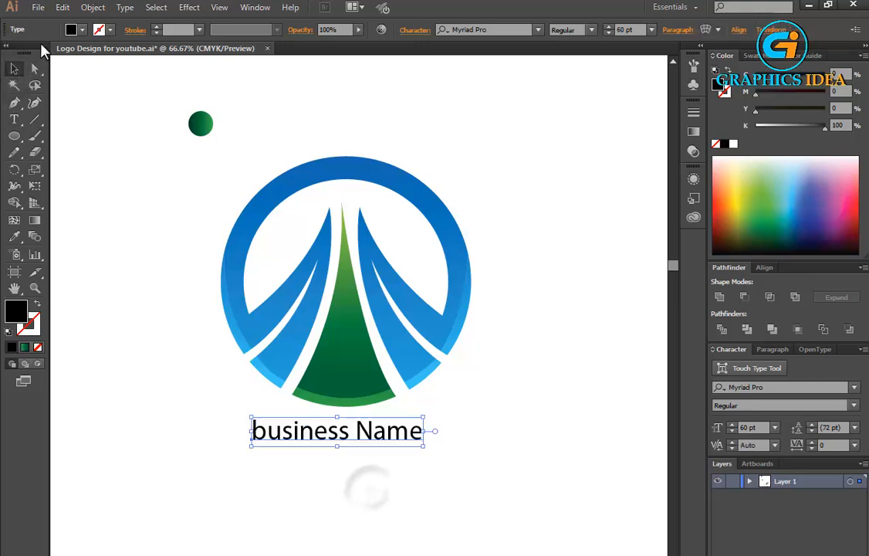
{"action": "left_click", "coordinate": [123, 9]}
{"action": "left_click", "coordinate": [347, 203]}
Enlarge the business name under the logo and set it in Perpetua Bold at 141 pt.
{"action": "left_click_drag", "start_coordinate": [436, 446], "coordinate": [606, 472]}
{"action": "left_click_drag", "start_coordinate": [511, 436], "coordinate": [424, 446]}
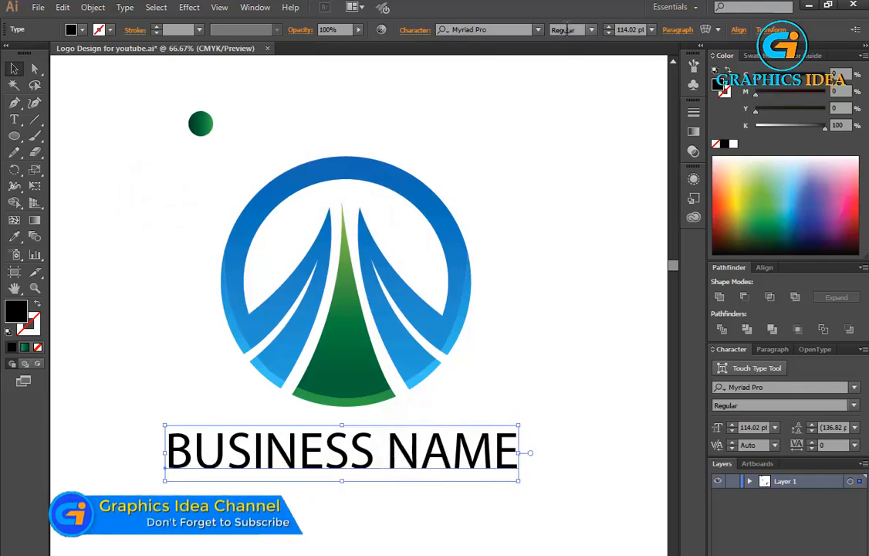
{"action": "left_click", "coordinate": [517, 30]}
{"action": "scroll", "coordinate": [518, 30], "scroll_direction": "down", "scroll_amount": 6}
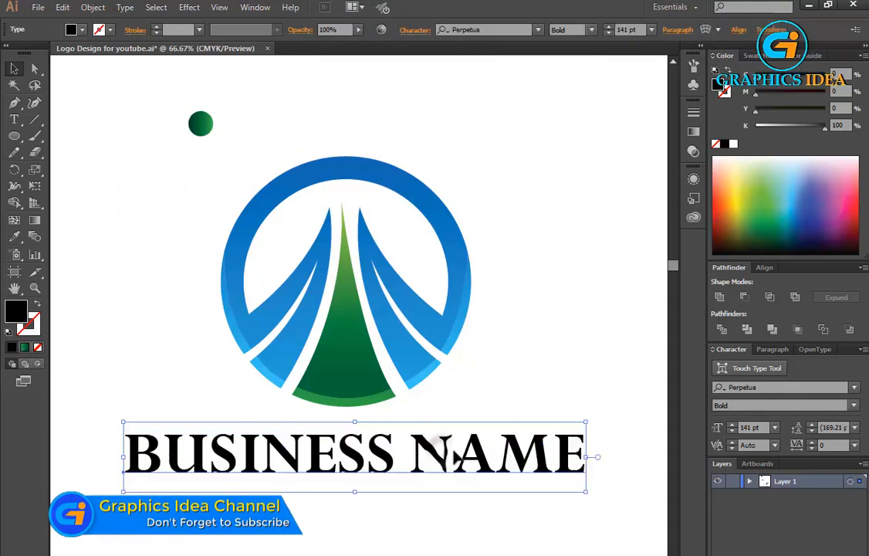
Colour the whole business name dark grey with 80% black.
{"action": "left_click", "coordinate": [14, 119]}
{"action": "left_click_drag", "start_coordinate": [126, 453], "coordinate": [607, 446]}
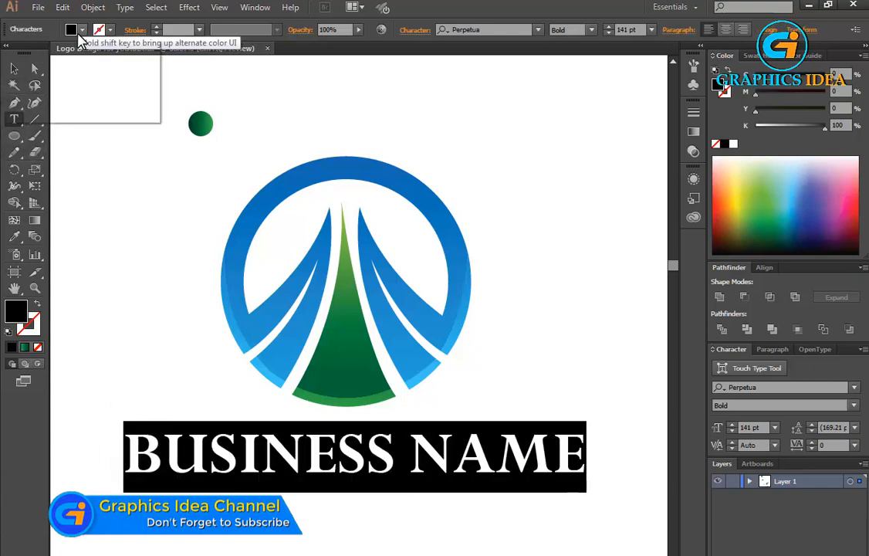
{"action": "left_click", "coordinate": [81, 30]}
{"action": "left_click", "coordinate": [38, 92]}
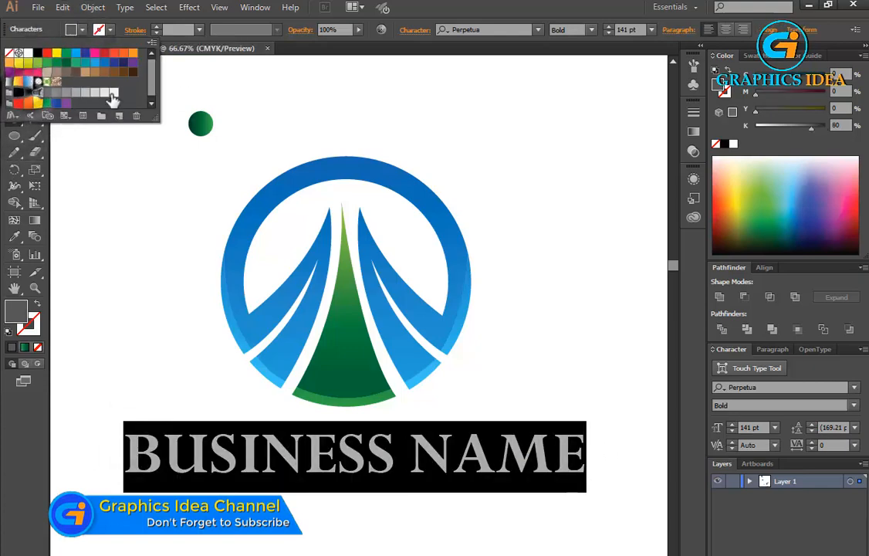
Duplicate the business name text directly beneath the original.
{"action": "key", "text": "Escape"}
{"action": "key", "text": "ctrl+minus"}
{"action": "left_click_drag", "start_coordinate": [368, 397], "coordinate": [368, 439]}
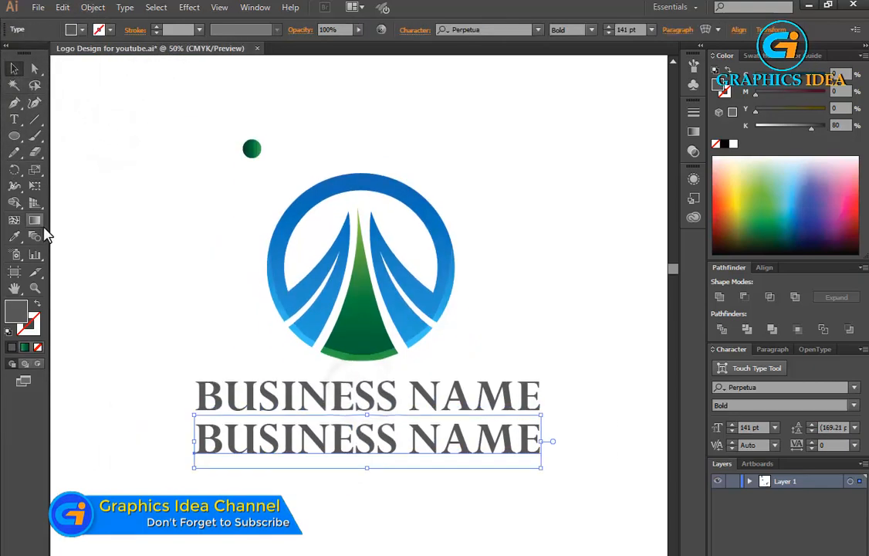
Replace the wording of the lower text copy with "Slogan here".
{"action": "left_click", "coordinate": [13, 119]}
{"action": "left_click_drag", "start_coordinate": [185, 437], "coordinate": [595, 433]}
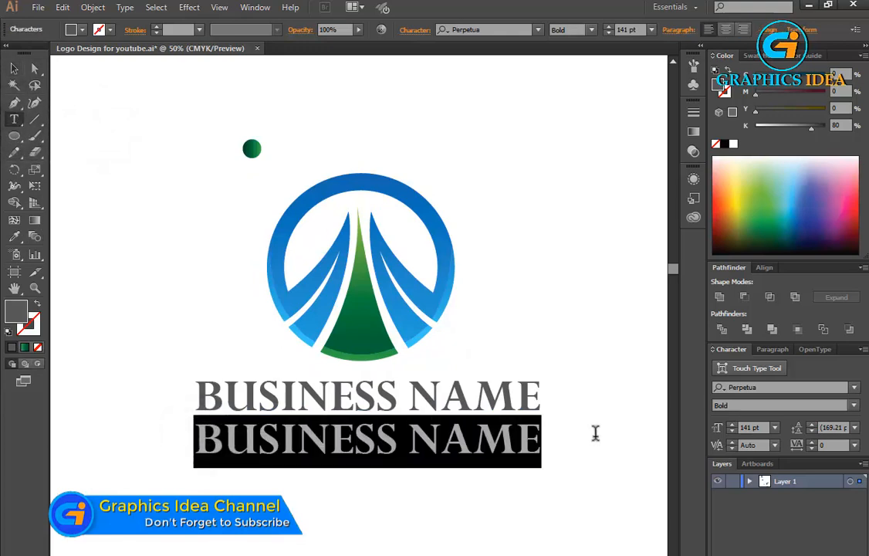
{"action": "type", "text": "Shl"}
{"action": "key", "text": "BackSpace"}
{"action": "key", "text": "BackSpace"}
{"action": "type", "text": "logan here"}
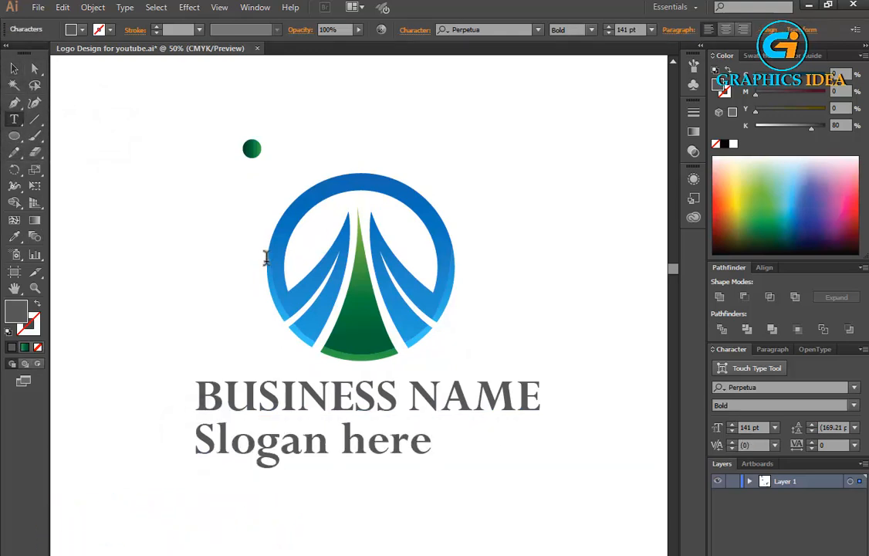
Change the case of the slogan text to uppercase.
{"action": "left_click", "coordinate": [14, 67]}
{"action": "left_click", "coordinate": [92, 8]}
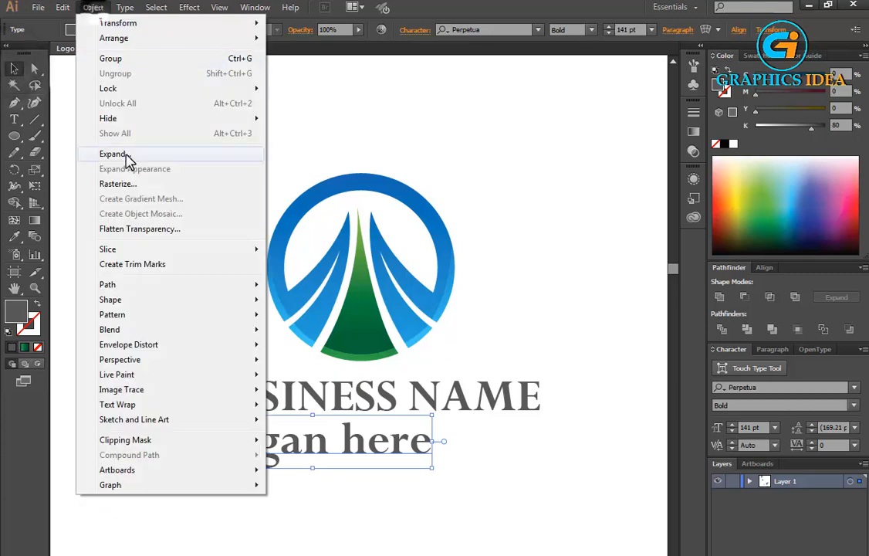
{"action": "mouse_move", "coordinate": [130, 11]}
{"action": "mouse_move", "coordinate": [169, 208]}
{"action": "left_click", "coordinate": [352, 204]}
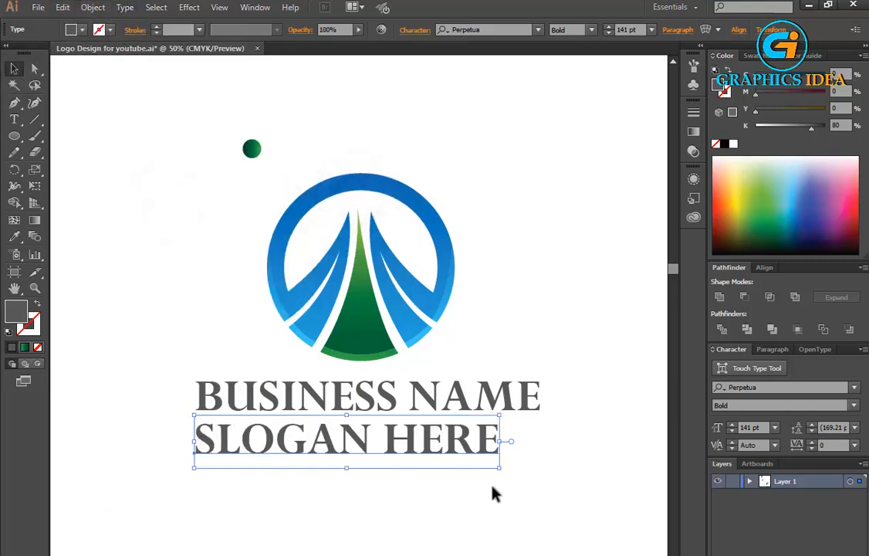
Scale the slogan down to about 77.7 pt and set its character tracking to 700.
{"action": "left_click_drag", "start_coordinate": [500, 461], "coordinate": [411, 452]}
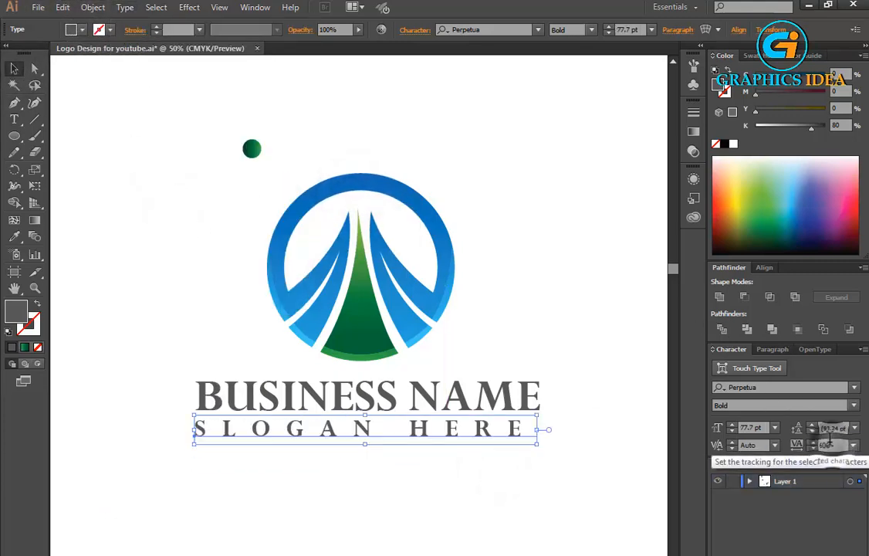
{"action": "left_click_drag", "start_coordinate": [835, 445], "coordinate": [818, 446]}
{"action": "type", "text": "700"}
{"action": "left_click", "coordinate": [644, 492]}
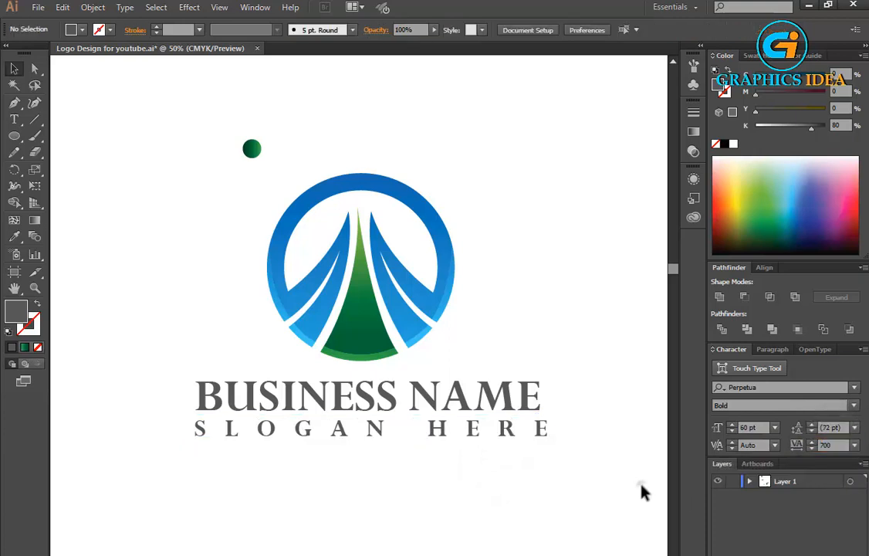
Shrink the slogan to about 75.9 pt and nudge it slightly right and down to line up with the business name's width.
{"action": "left_click", "coordinate": [521, 436]}
{"action": "mouse_move", "coordinate": [564, 443]}
{"action": "left_mouse_down"}
{"action": "mouse_move", "coordinate": [556, 420]}
{"action": "mouse_move", "coordinate": [561, 445]}
{"action": "left_mouse_up"}
{"action": "left_click", "coordinate": [567, 484]}
{"action": "left_click", "coordinate": [513, 429]}
{"action": "key", "text": "Right"}
{"action": "key", "text": "Down"}
{"action": "key", "text": "Down"}
{"action": "key", "text": "Right"}
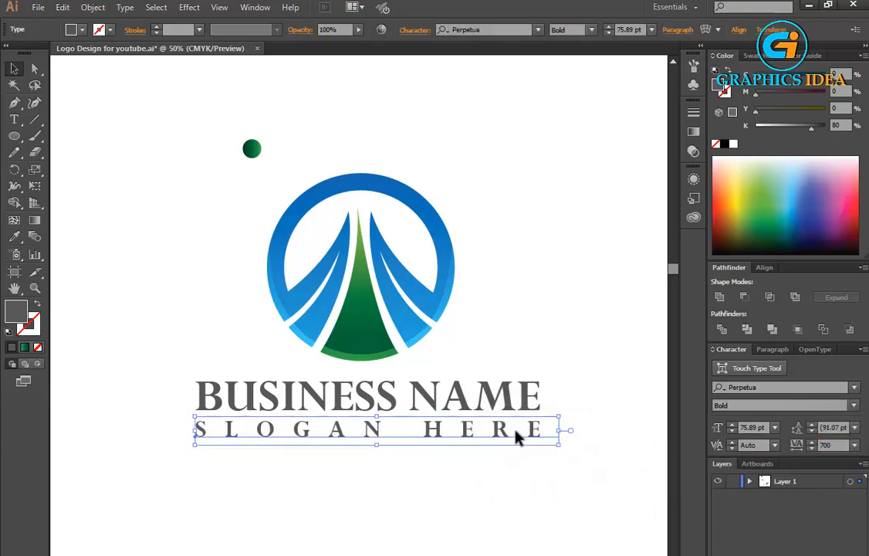
{"action": "left_click", "coordinate": [544, 260]}
{"action": "scroll", "coordinate": [547, 284], "scroll_direction": "up", "scroll_amount": 2}
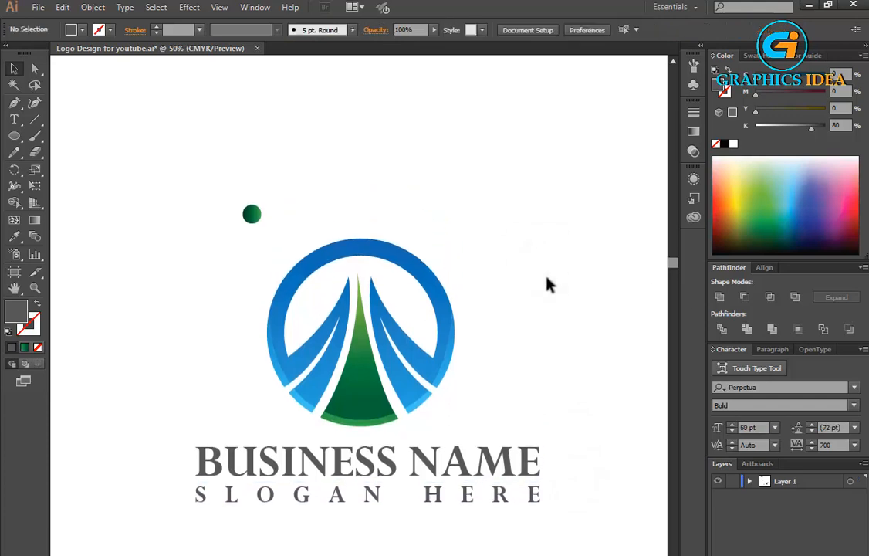